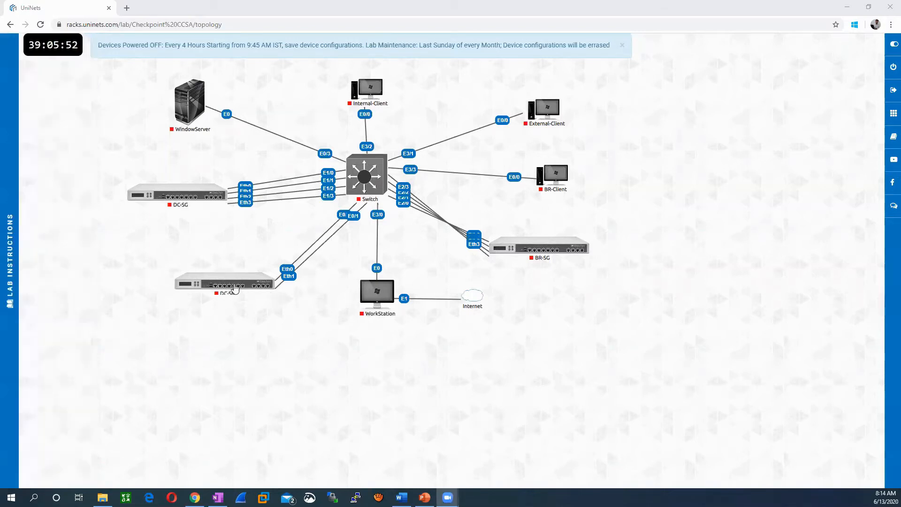
- Erase the DC-SM, WorkStation, BR-SG, BR-Client and External-Client devices
right_click(235, 285)
click(191, 327)
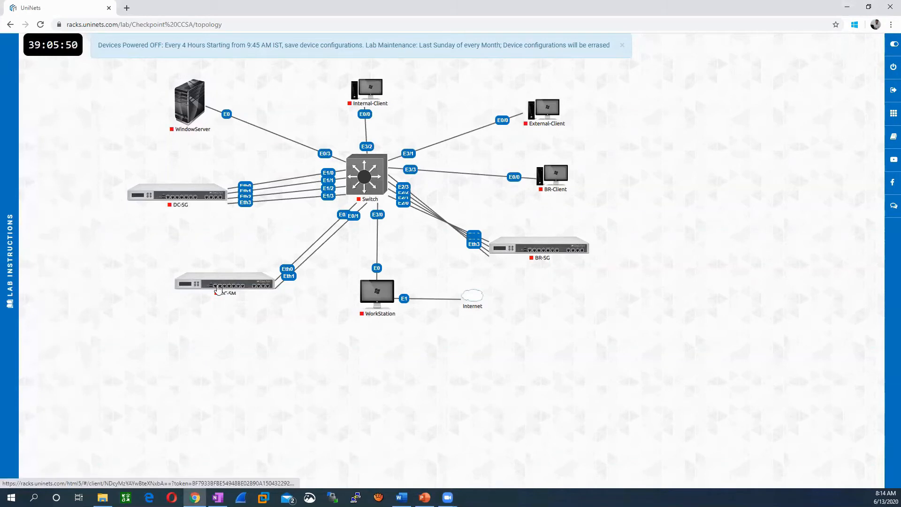
right_click(216, 286)
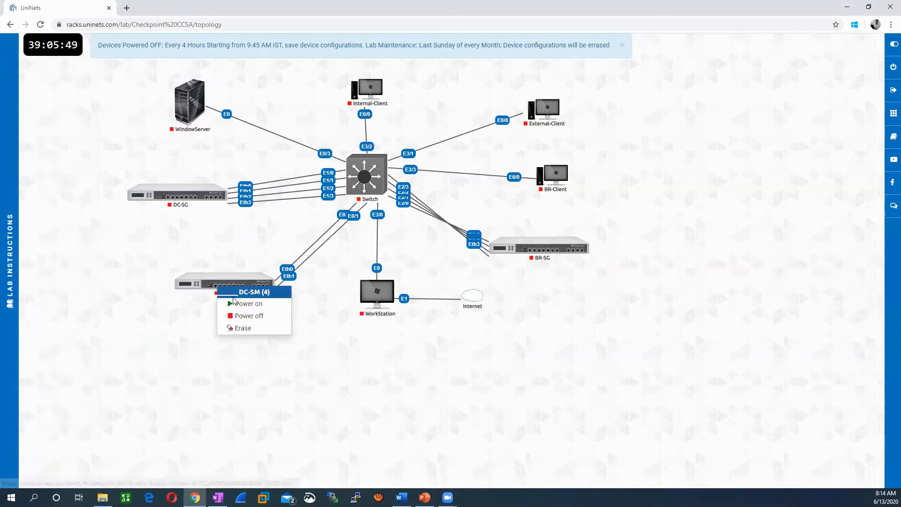
click(245, 329)
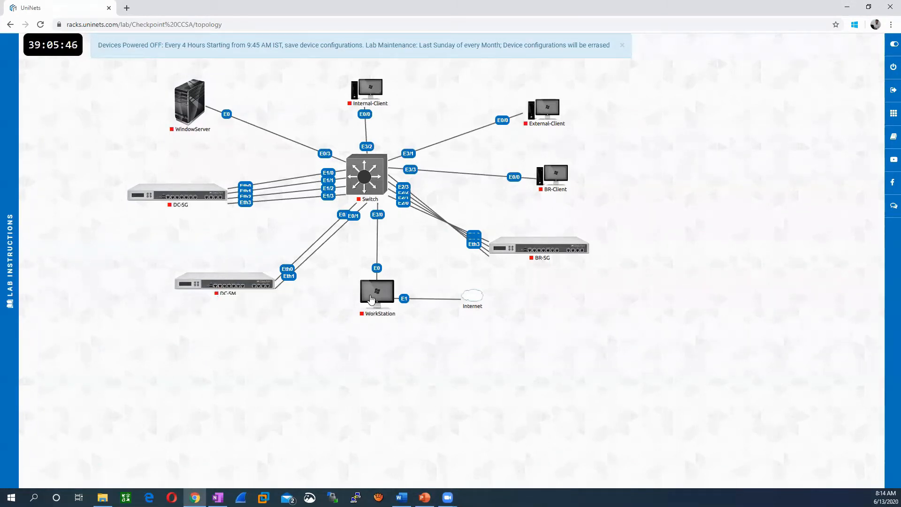
right_click(370, 298)
click(387, 339)
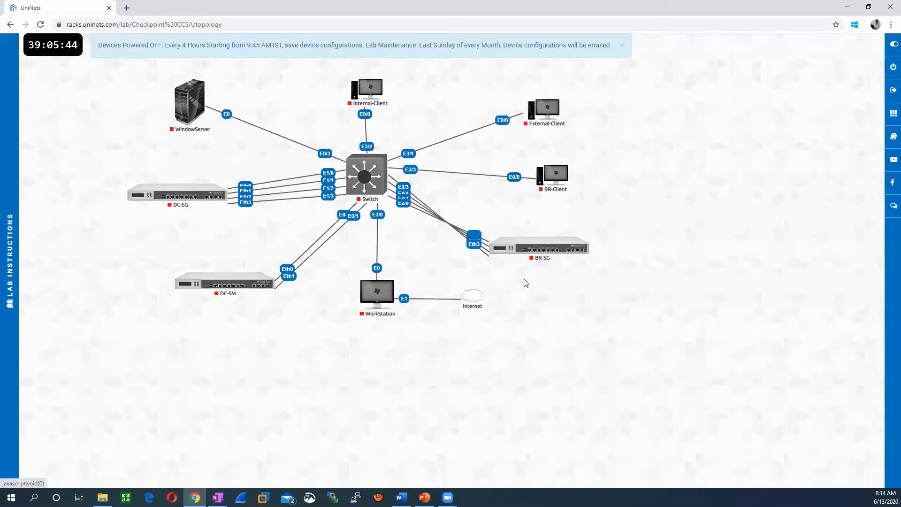
right_click(531, 247)
click(553, 289)
right_click(548, 180)
click(579, 223)
right_click(540, 115)
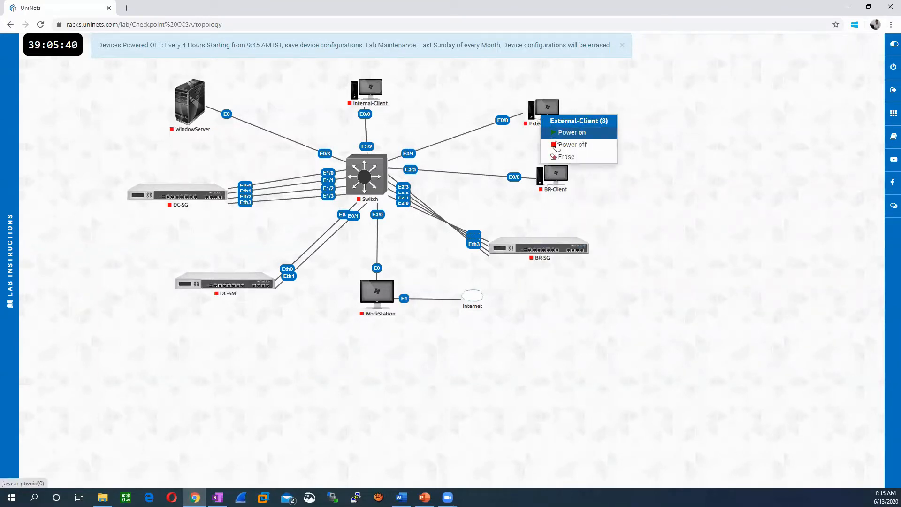
click(568, 158)
- Erase the Internal-Client, WindowServer, DC-SG and Switch devices
right_click(362, 101)
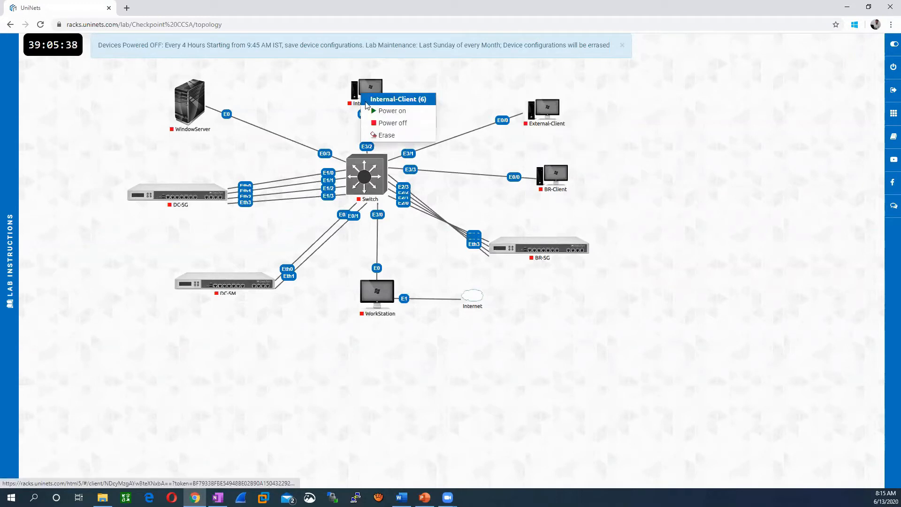
click(382, 139)
right_click(190, 106)
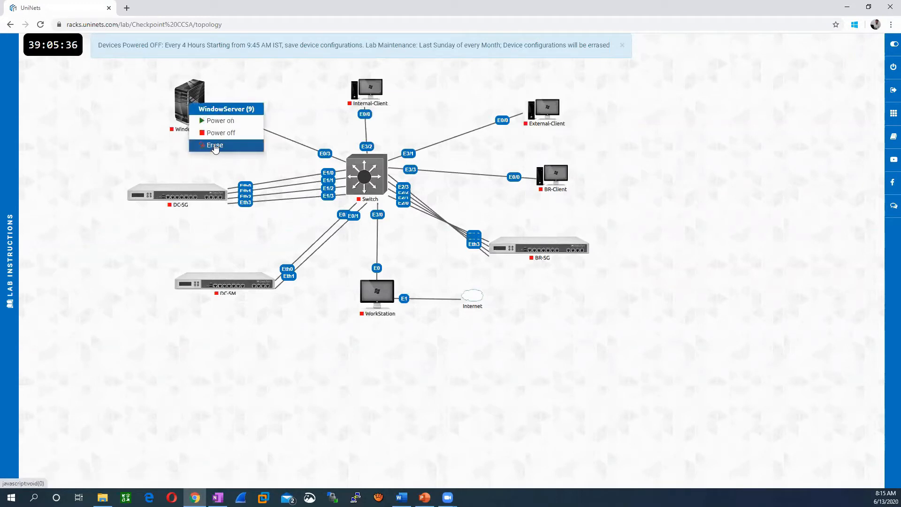
click(214, 149)
right_click(196, 197)
click(217, 233)
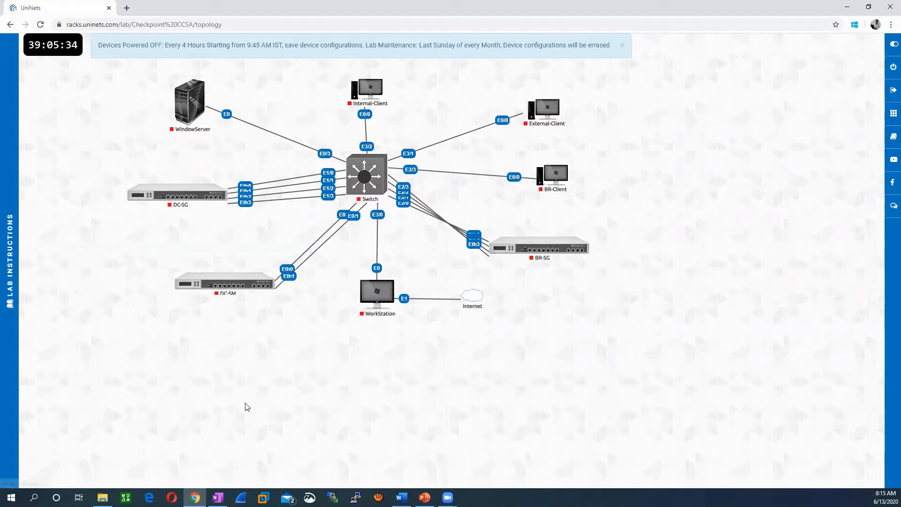
right_click(370, 176)
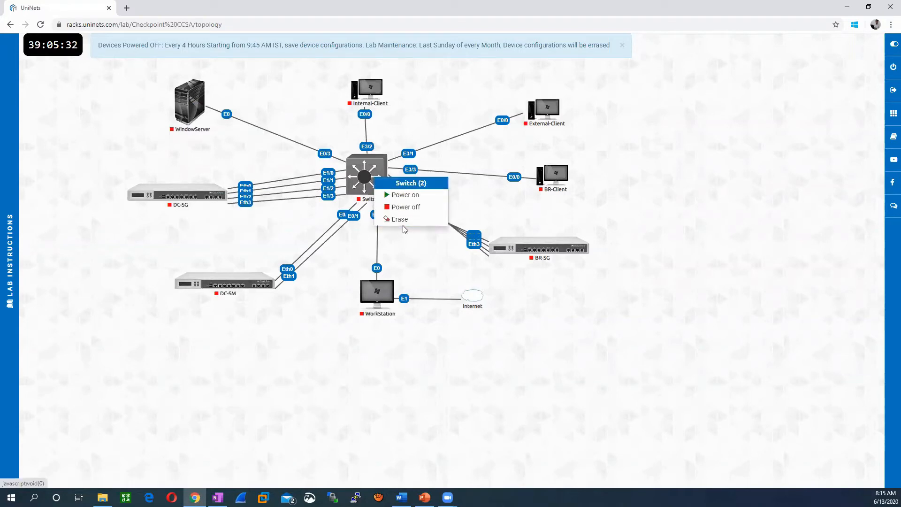
click(407, 220)
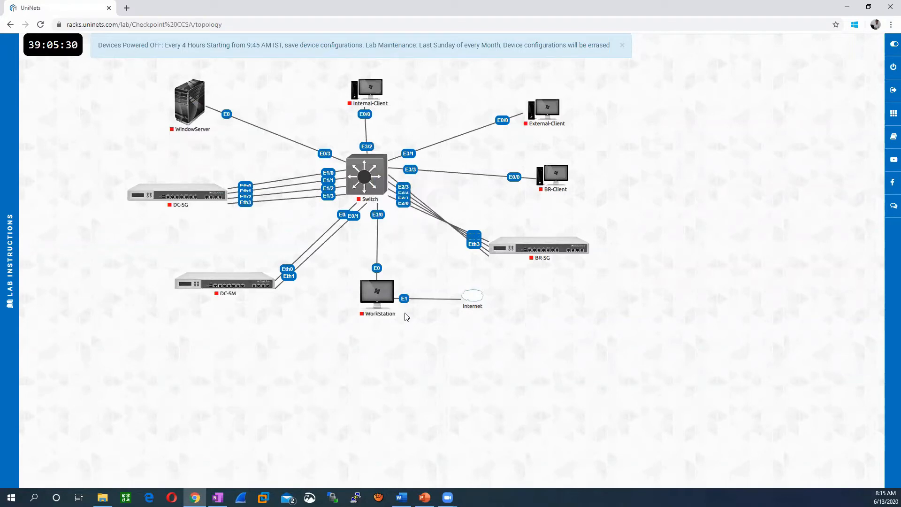
- Power on DC-SM, WorkStation, DC-SG, WindowServer and the Switch
right_click(381, 297)
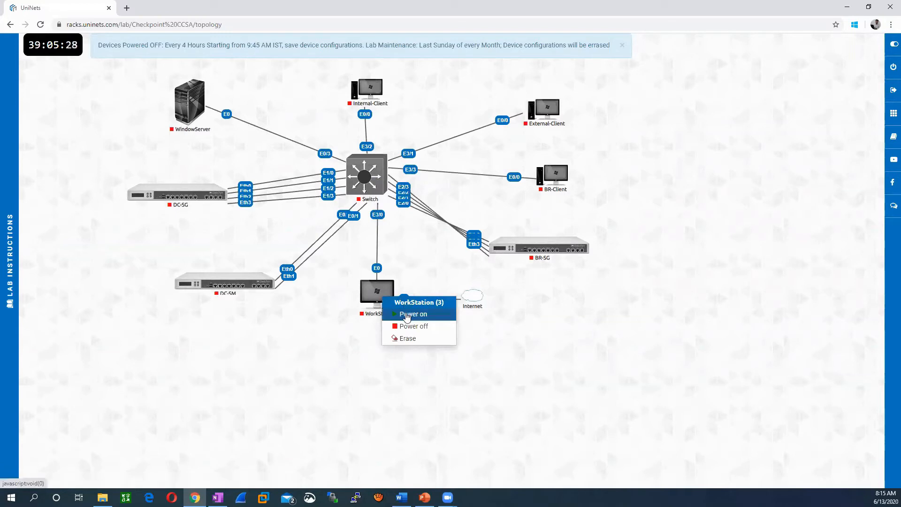
click(268, 326)
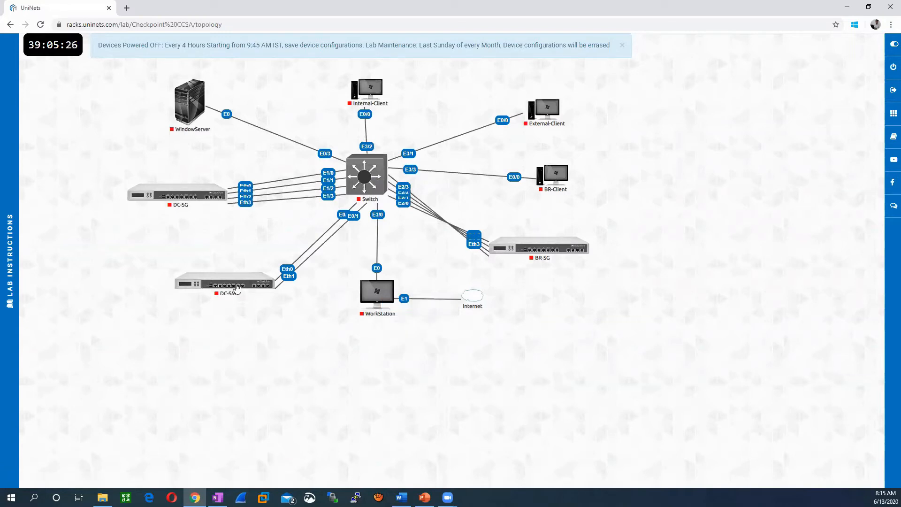
right_click(236, 284)
click(263, 303)
right_click(369, 292)
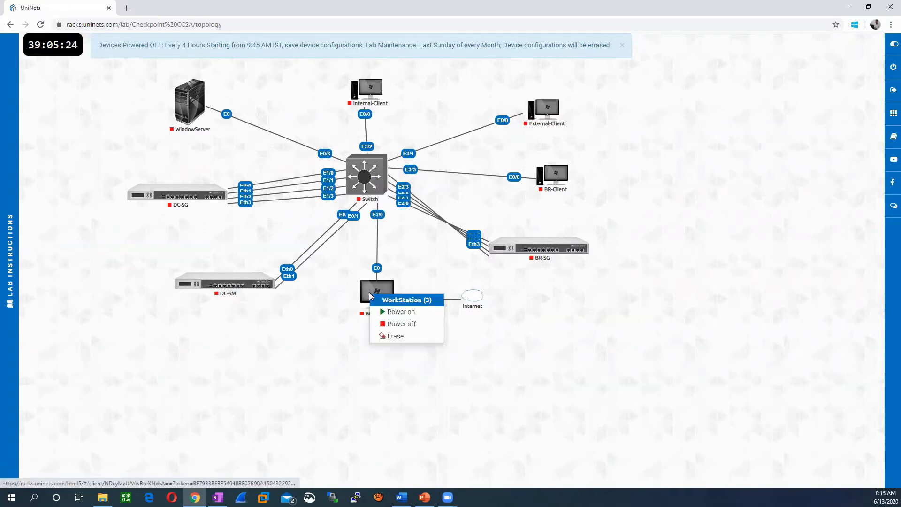
click(398, 313)
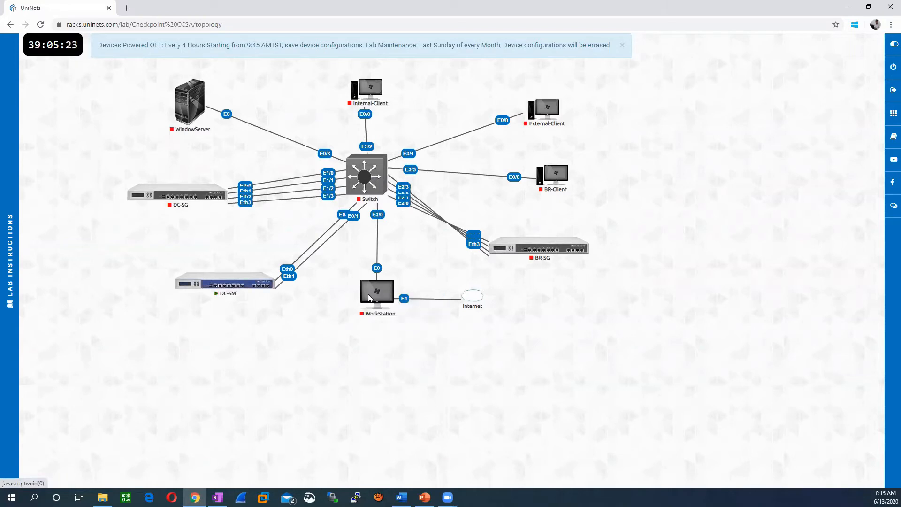
right_click(184, 197)
click(199, 213)
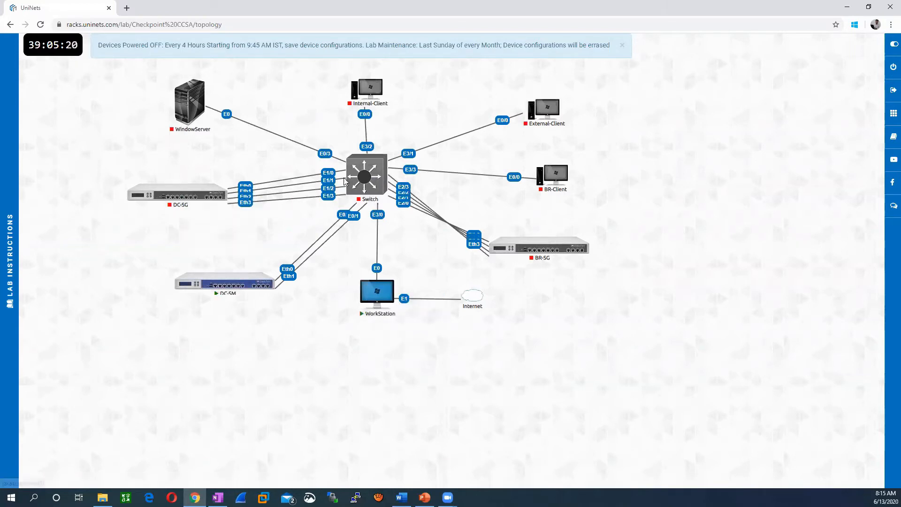
right_click(183, 104)
click(200, 122)
right_click(375, 175)
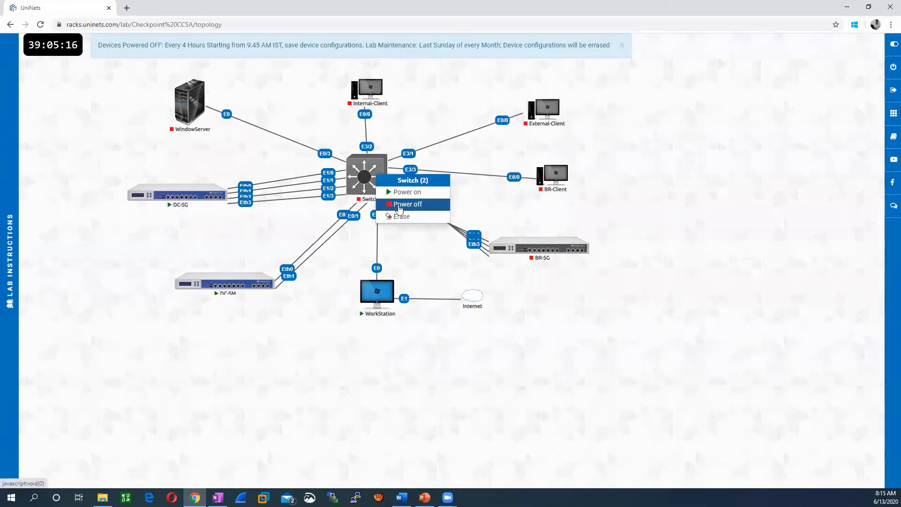
click(396, 194)
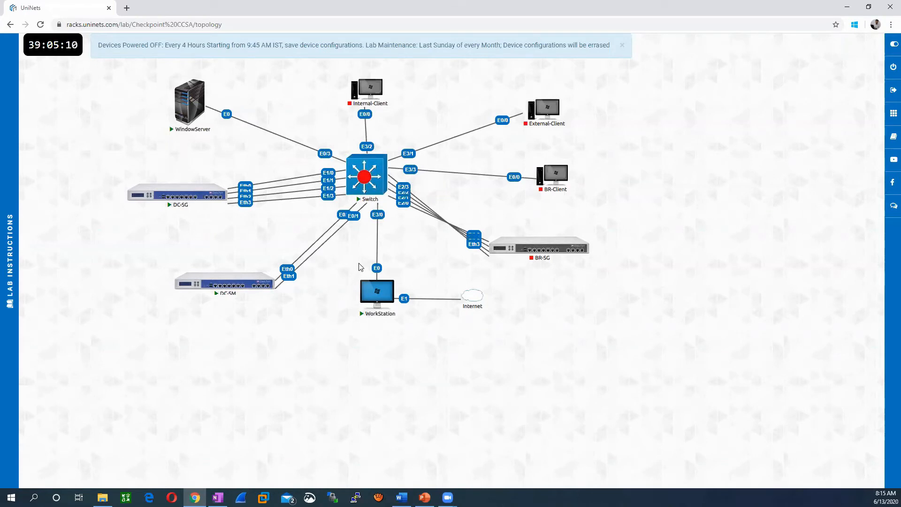
mouse_move(10, 261)
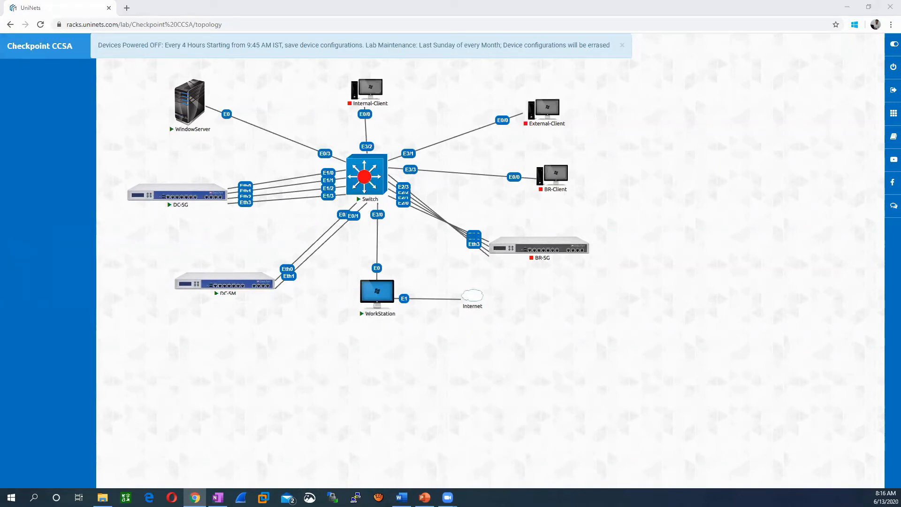
key(alt+Tab)
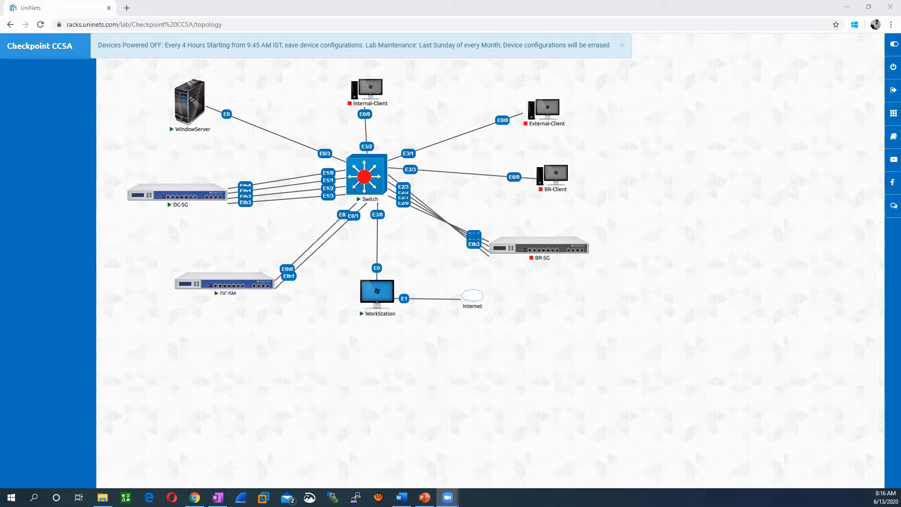
click(306, 360)
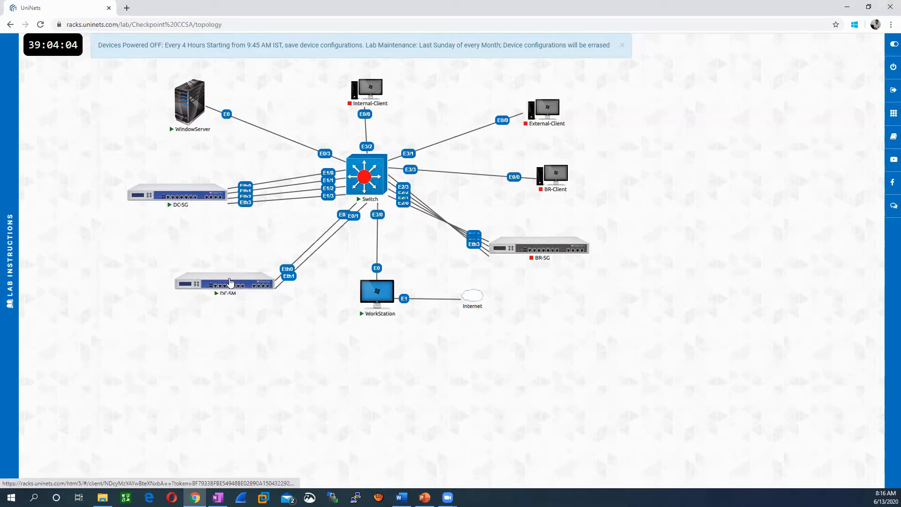
- Bring DC-SM's console tab to a login prompt, then start a new browser tab
click(230, 282)
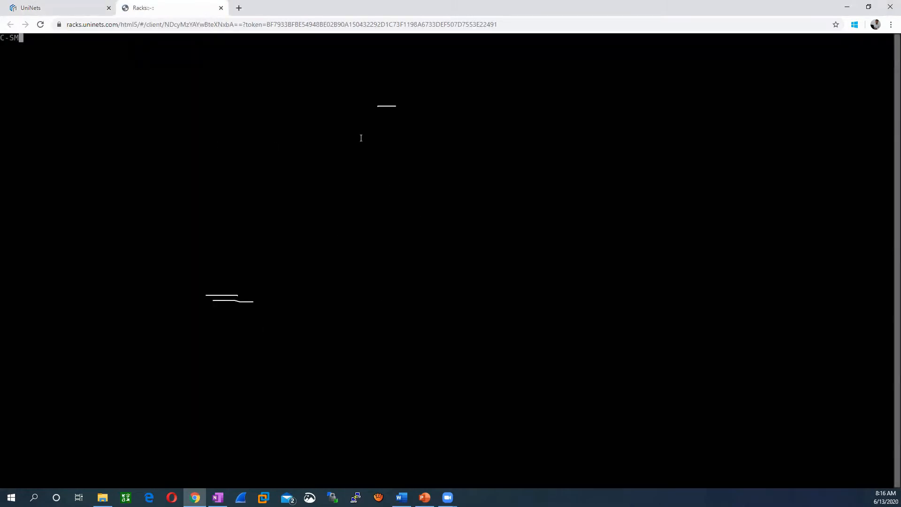
key(Return)
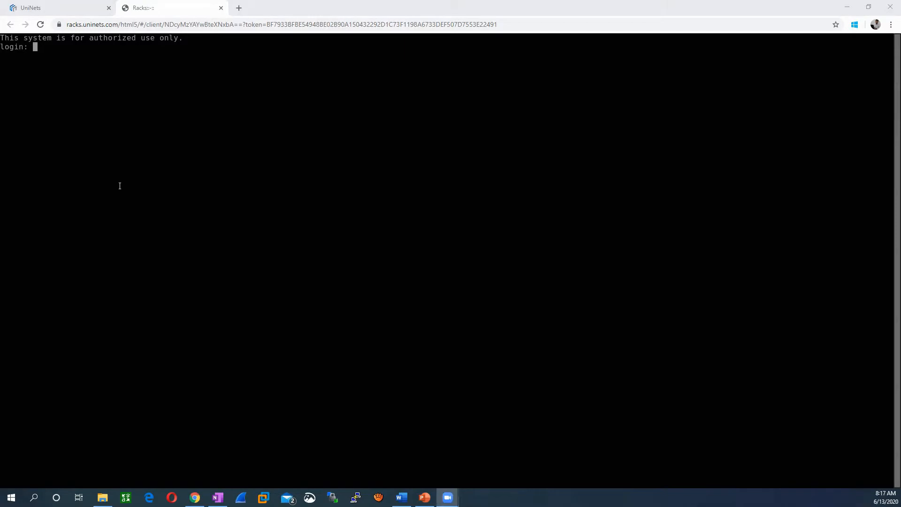
click(36, 9)
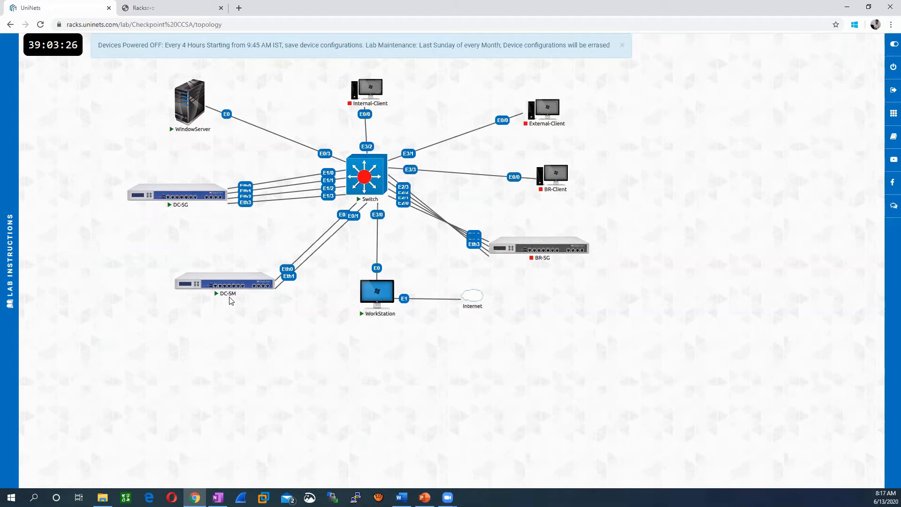
click(168, 7)
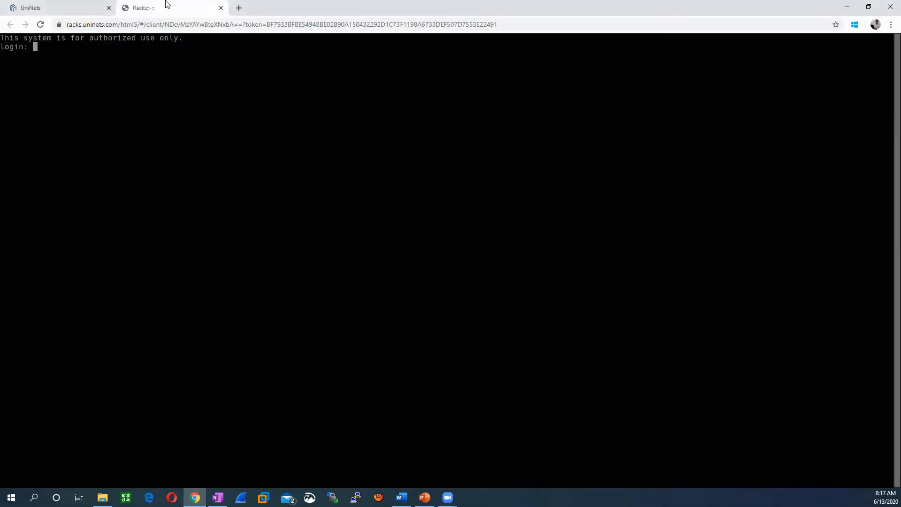
click(239, 9)
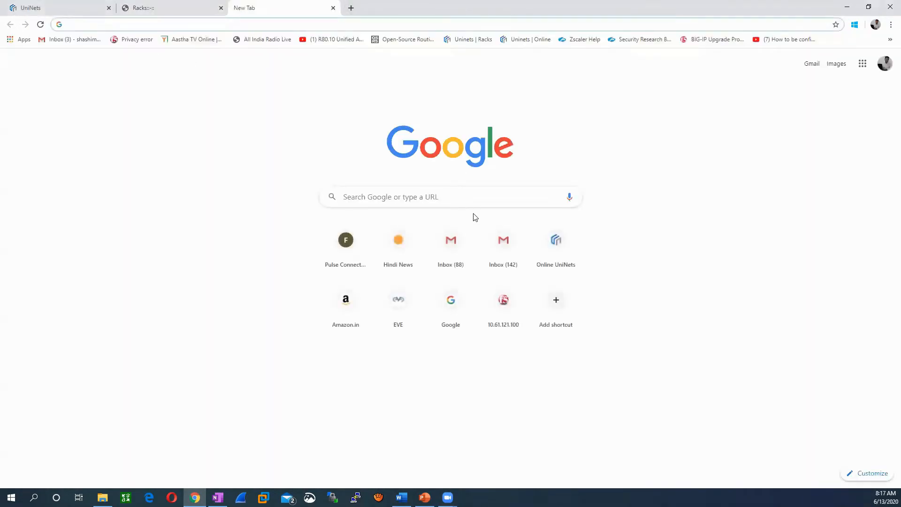
- Open the Complete Workbook for CCSA from the enrolled CCSA Checkpoint Workbook course
click(532, 40)
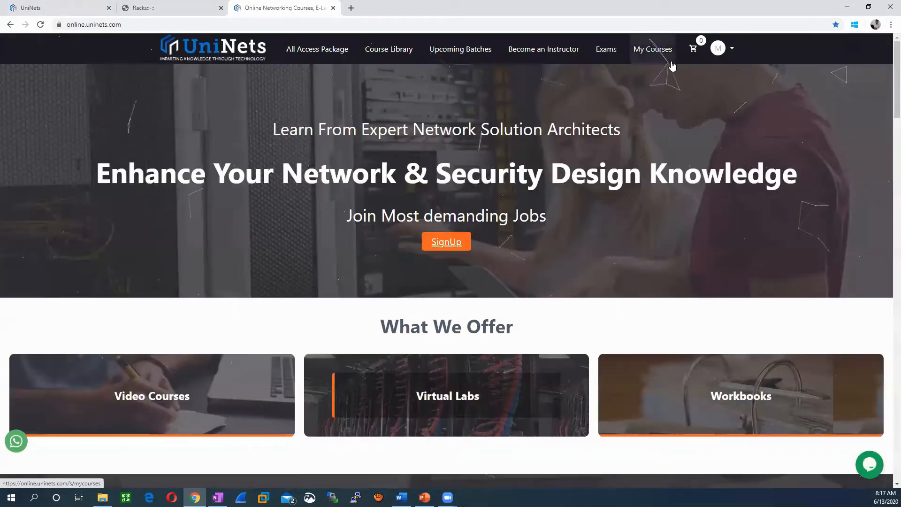
click(653, 51)
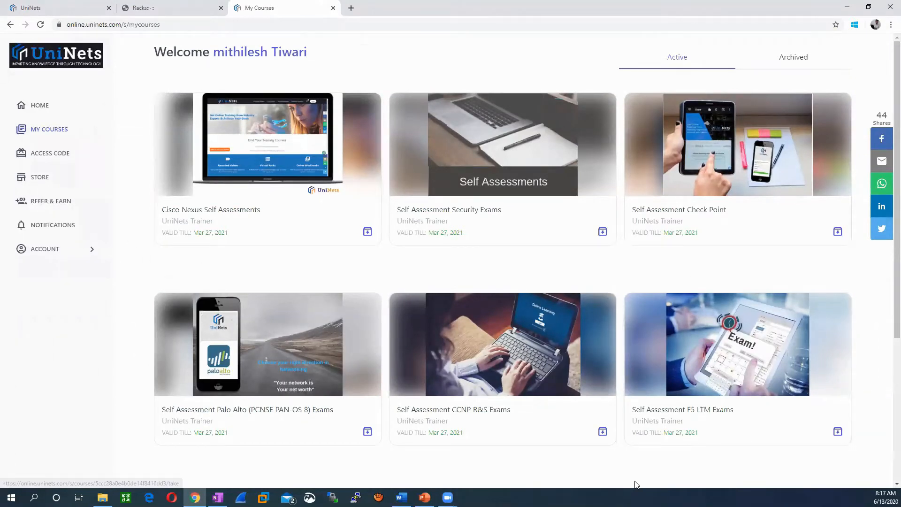
scroll(595, 411, down, 5)
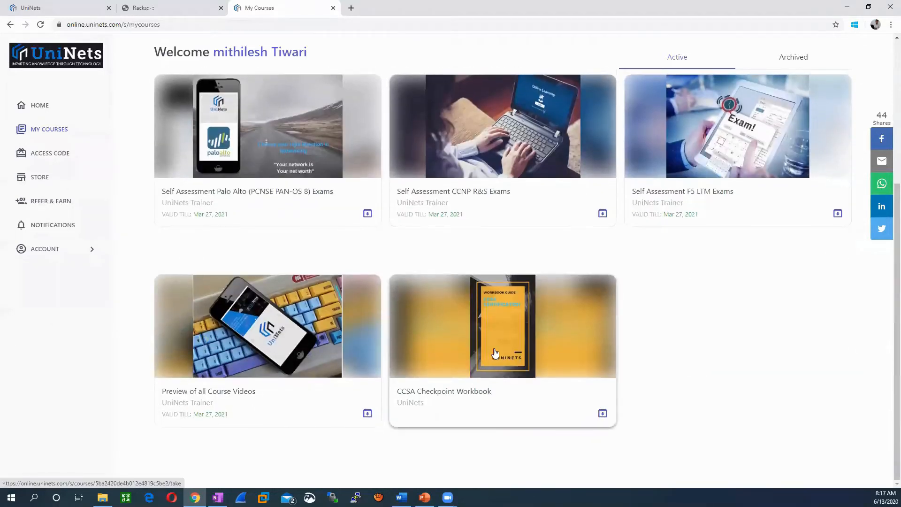
click(461, 376)
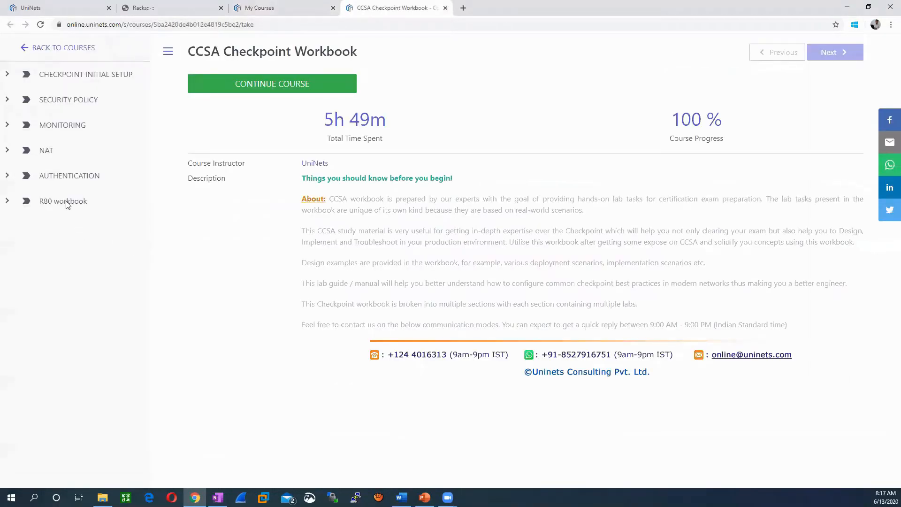
click(67, 203)
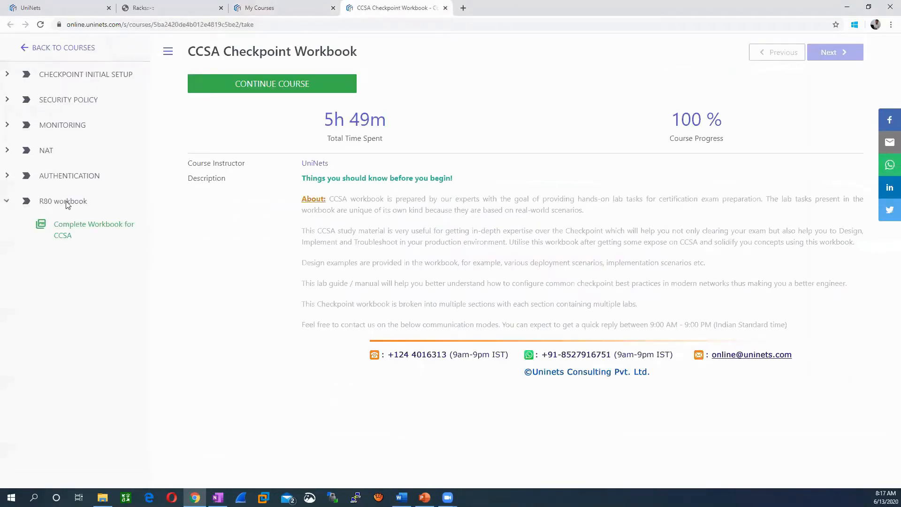
click(278, 82)
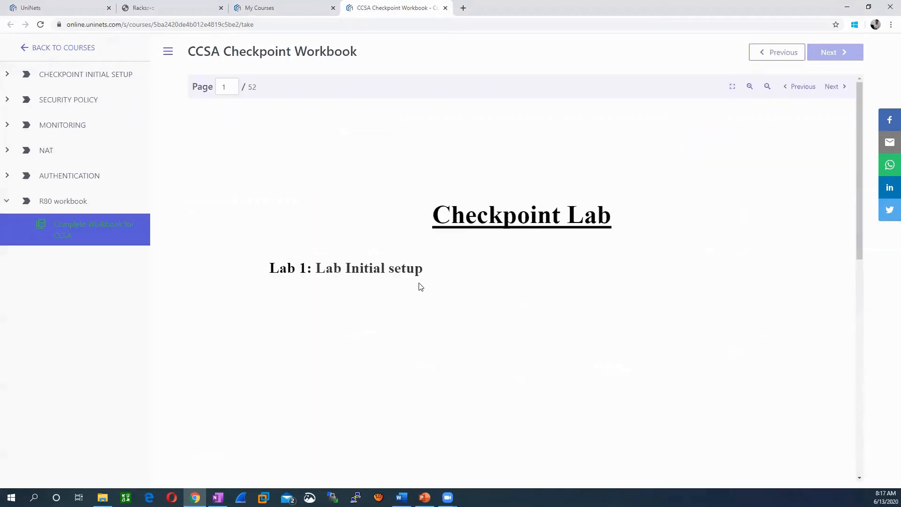
- Read through workbook Tasks 1–5, then return to the lab topology tab
scroll(428, 335, down, 10)
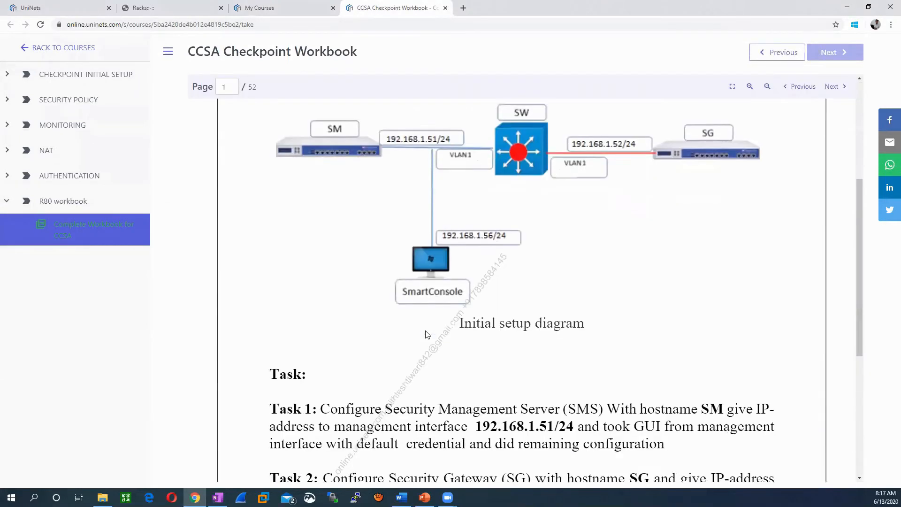
scroll(427, 334, up, 1)
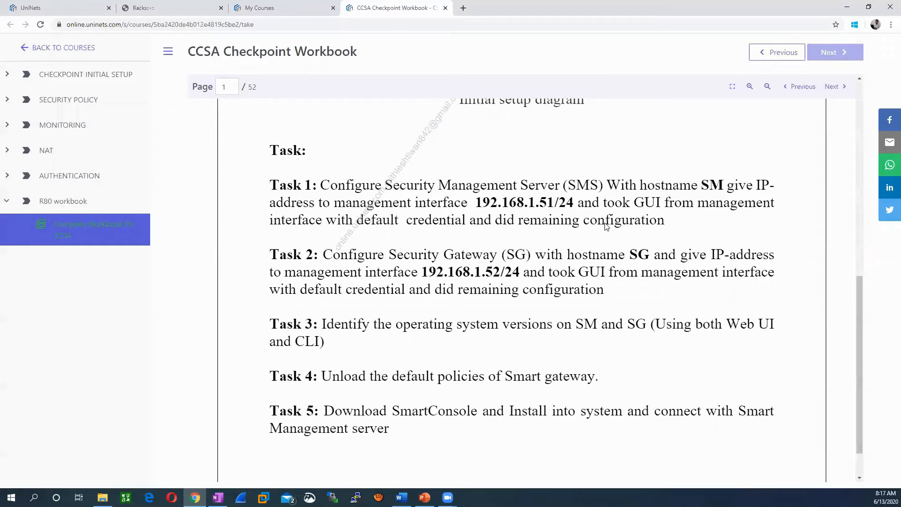
scroll(441, 324, down, 1)
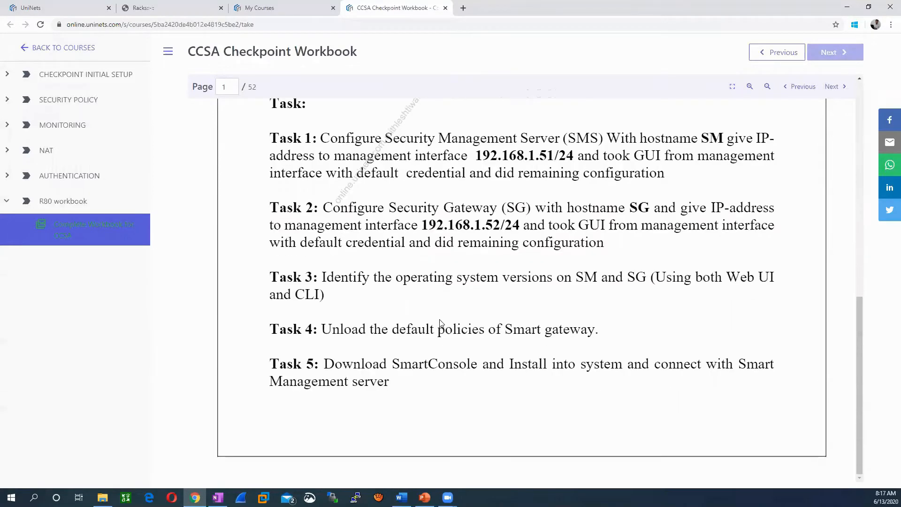
scroll(441, 324, up, 3)
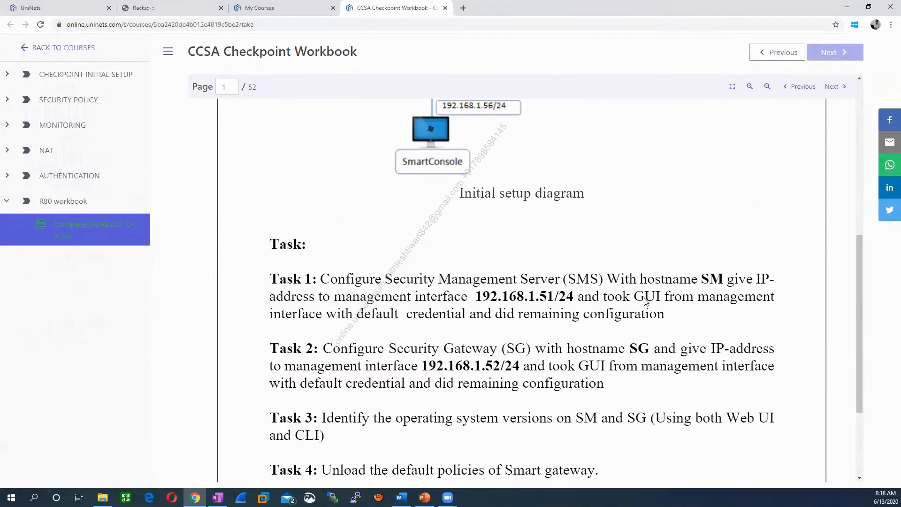
scroll(428, 319, down, 3)
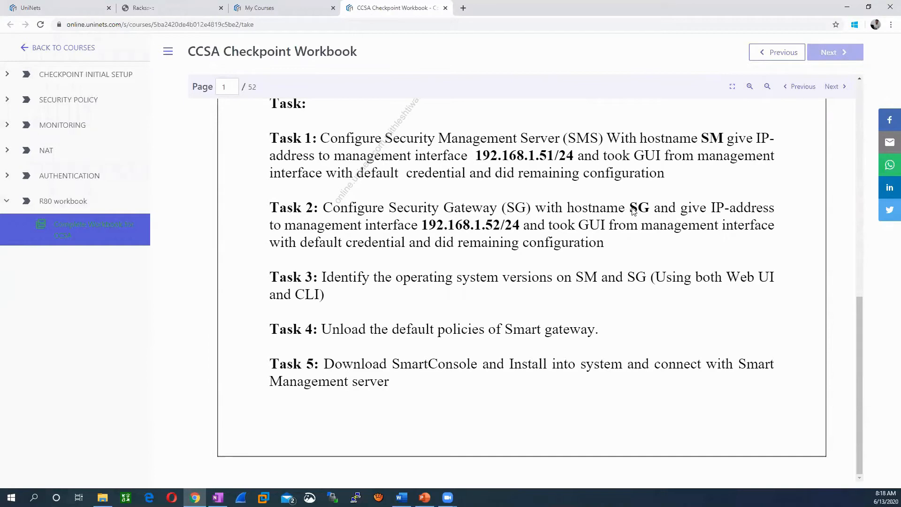
click(156, 7)
click(56, 8)
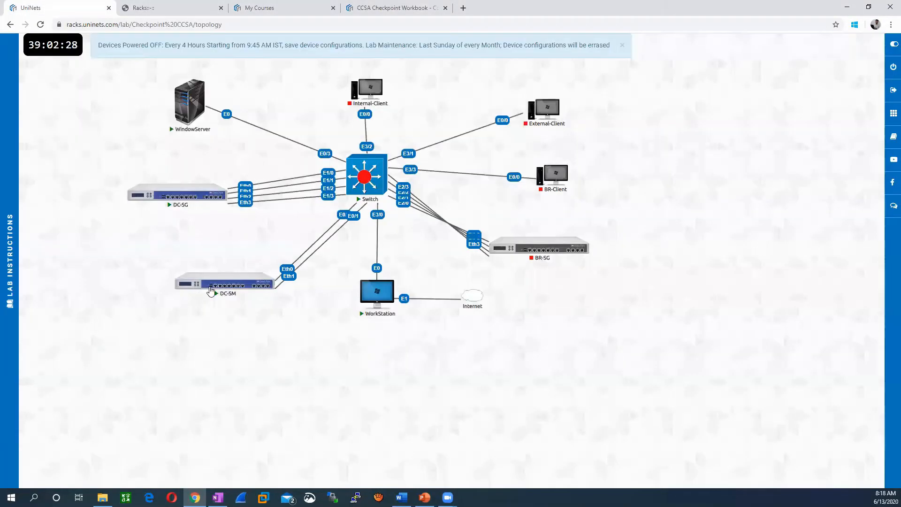
- Open DC-SM's console and log in with username admin
click(211, 277)
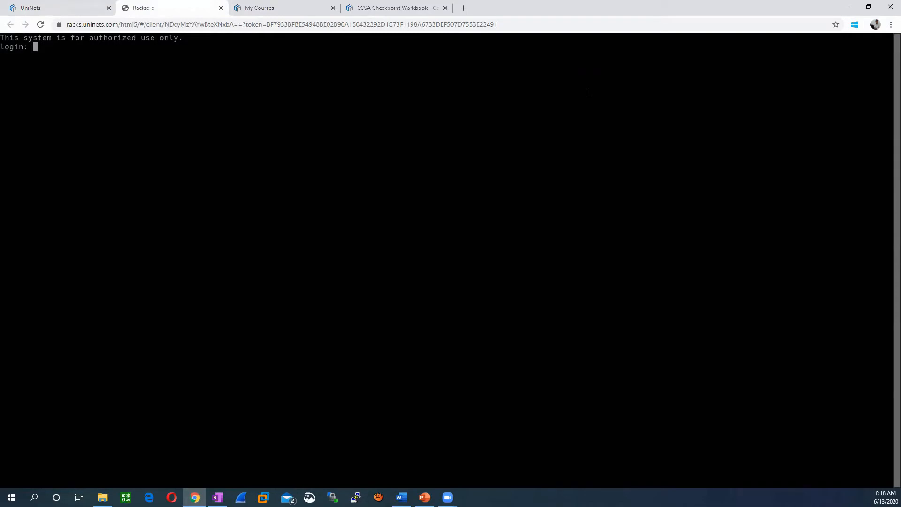
text(admin)
key(Return)
key(Return)
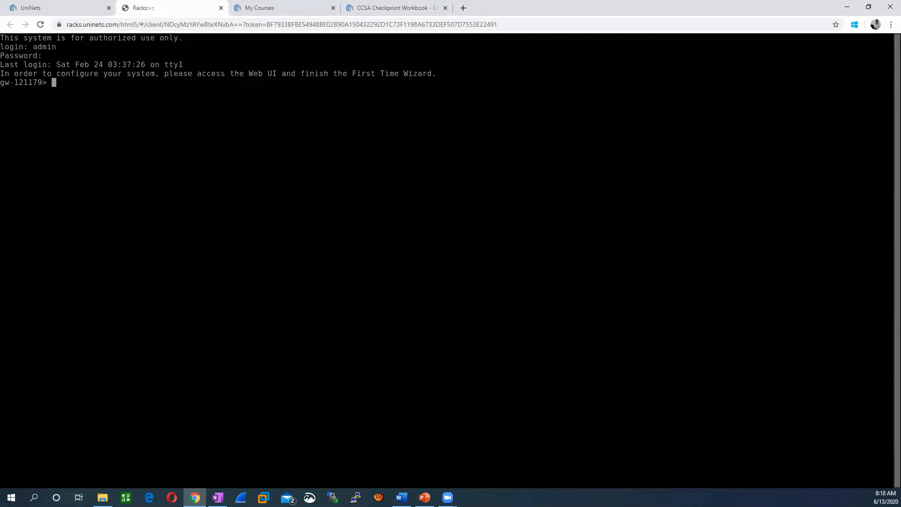
- Set the management server hostname to SM with 'set hostname SM'
text(set hostname)
key(BackSpace)
key(BackSpace)
key(BackSpace)
text(ame SM)
key(Return)
- Save the Gaia configuration with 'save config'
text(save con)
key(Tab)
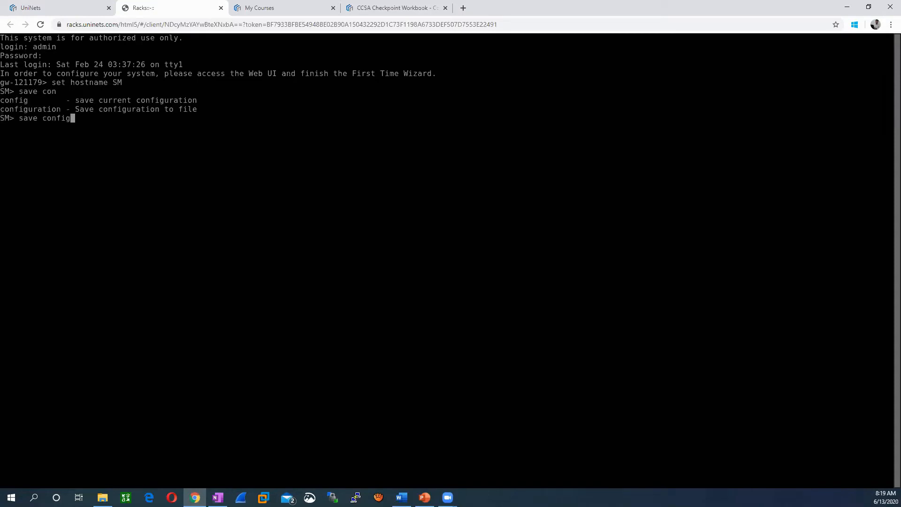
text(urati)
key(Tab)
key(Return)
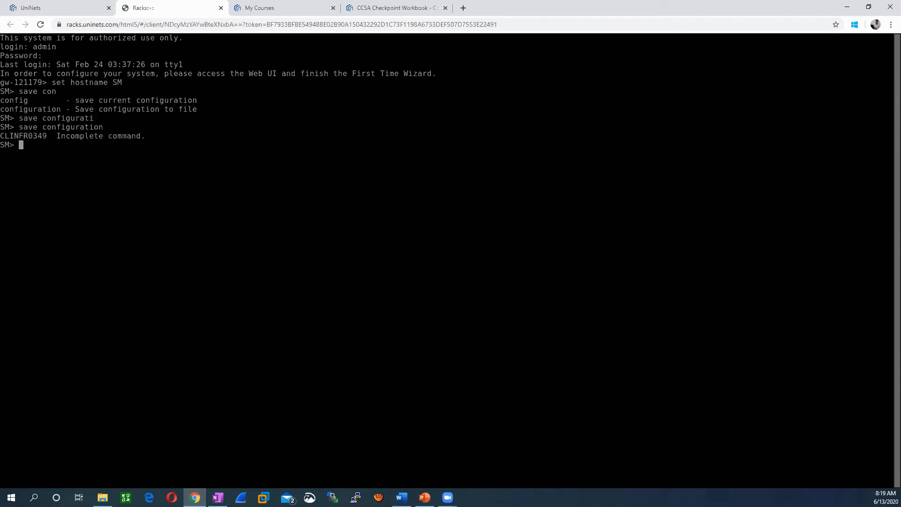
text(save config)
key(Return)
- Begin entering the 'set interface eth0' command
text(s)
text(et ip)
text(v)
key(BackSpace)
key(BackSpace)
text(ntt)
key(BackSpace)
text(erface eth0)
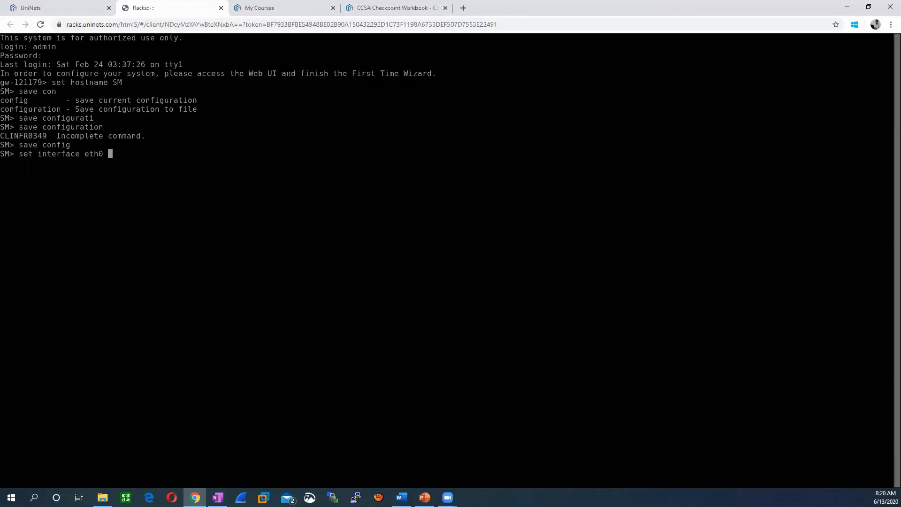
- Assign eth0 the IPv4 address 192.168.1.51 with mask-length 24
text(ipv)
text(4)
key(Tab)
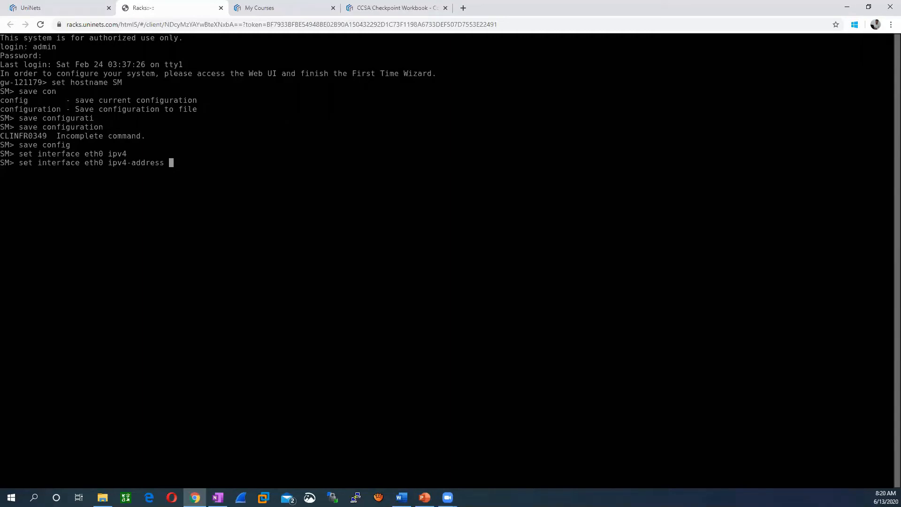
text(192.168.1.51 mas)
key(Tab)
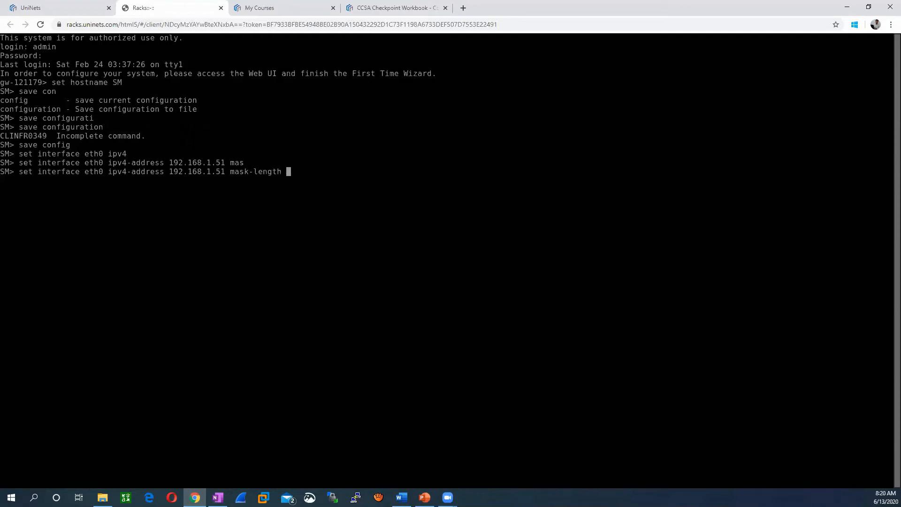
text(24)
key(Return)
text(show interface etho)
- Show eth0's settings to confirm 192.168.1.51/24, then run 'save config'
key(BackSpace)
text(0)
key(Return)
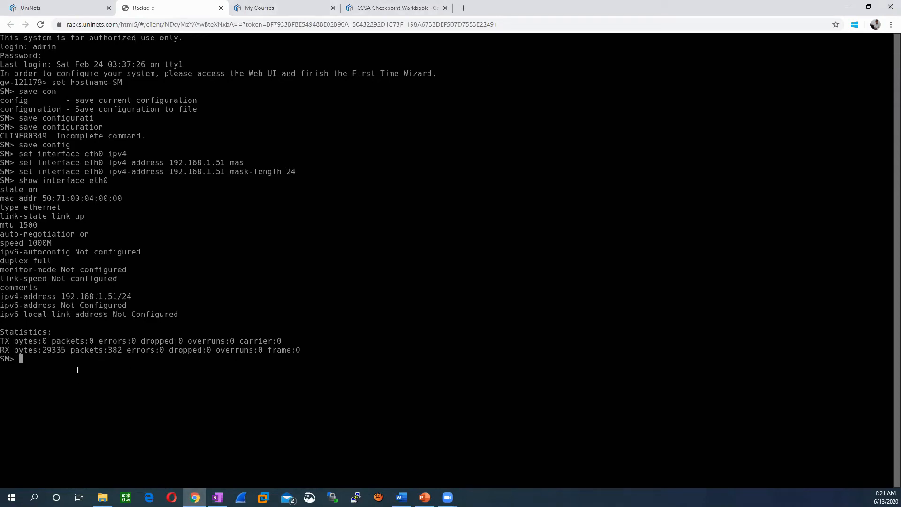
text(save config)
key(Return)
- Select the 192.168.1.51 address in the console output and switch to the topology tab
drag(61, 297, 115, 298)
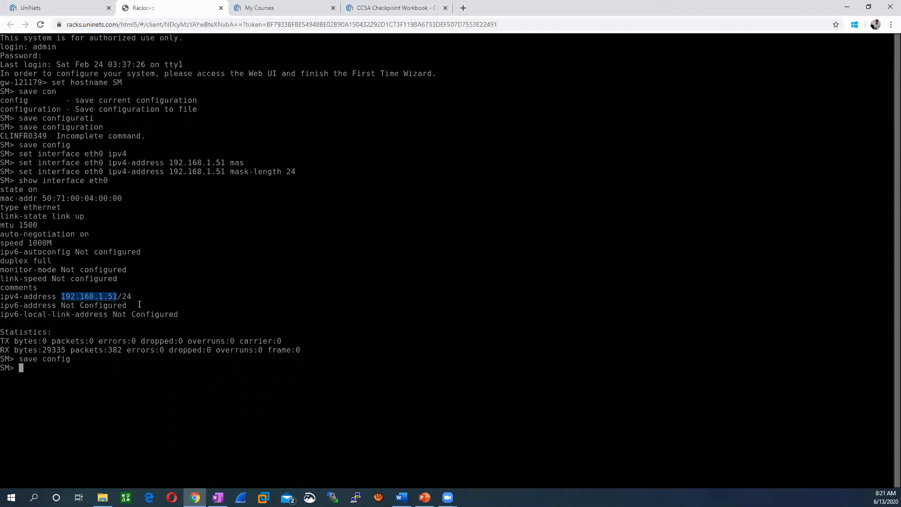
click(55, 8)
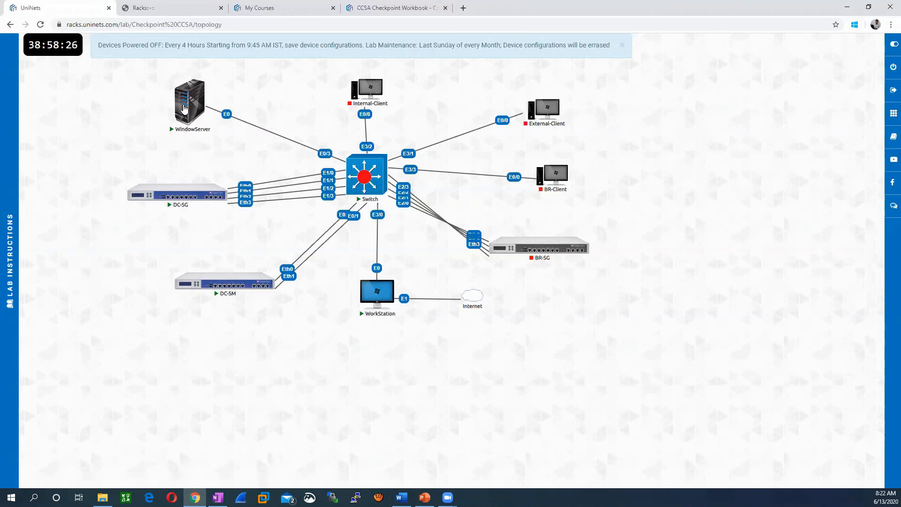
- Open the WindowServer console and enable the On-Screen Keyboard through Ease of Access
click(189, 110)
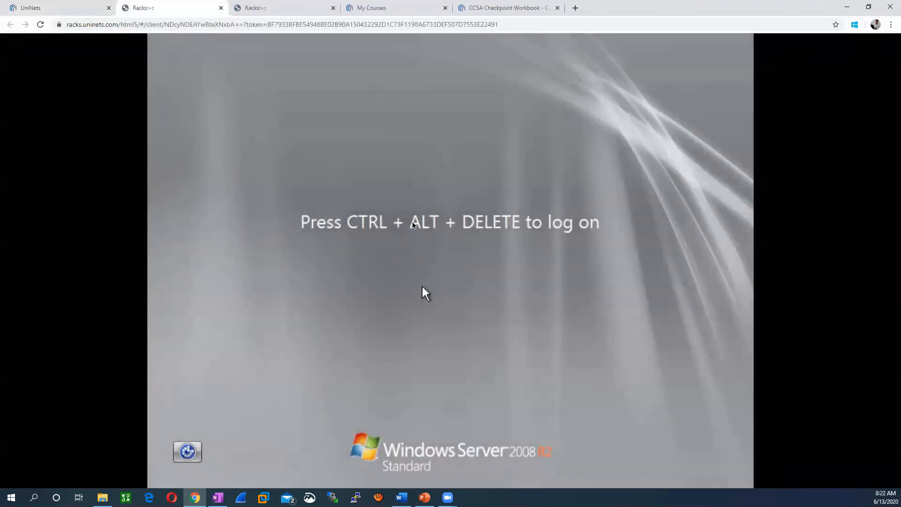
click(189, 452)
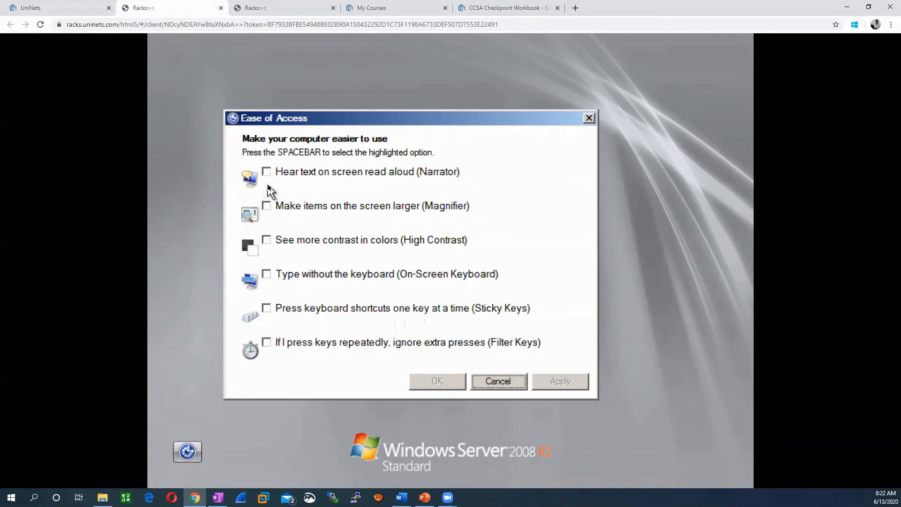
click(267, 275)
click(560, 384)
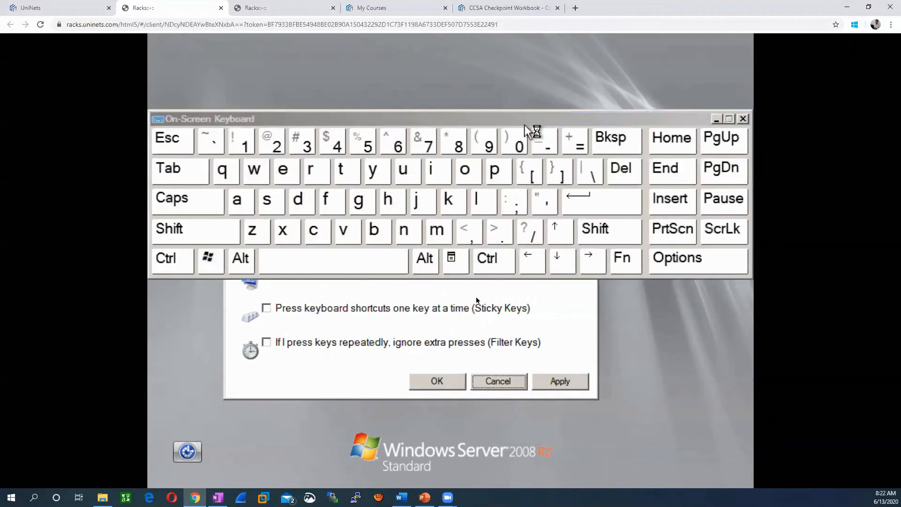
- Send Ctrl+Alt+Del and log on as Administrator with the account password
click(172, 259)
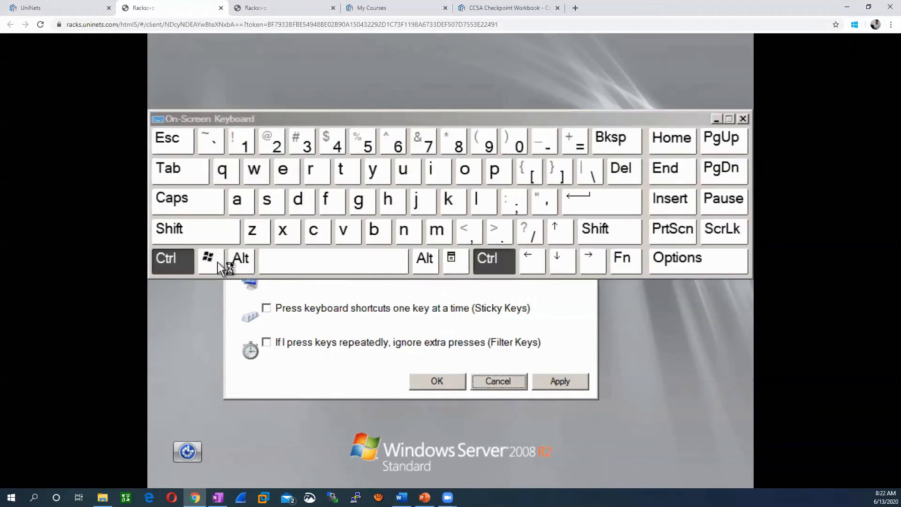
click(239, 261)
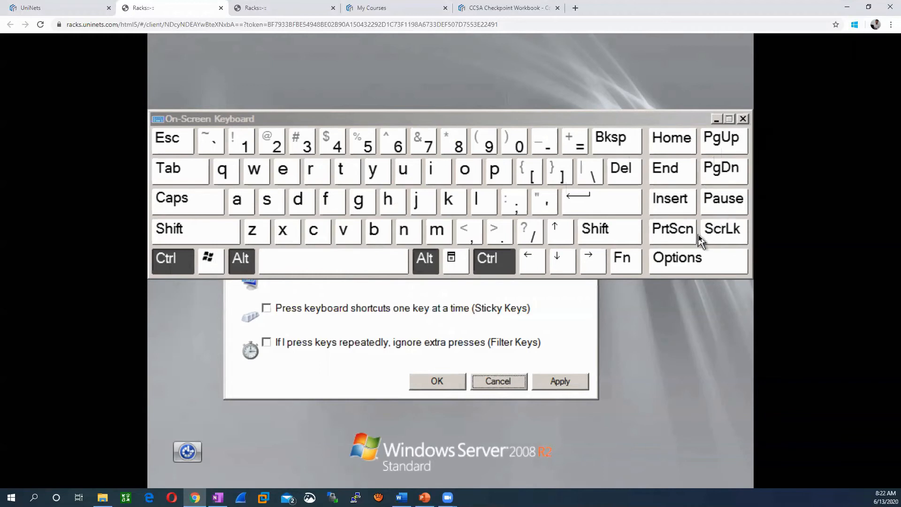
click(624, 170)
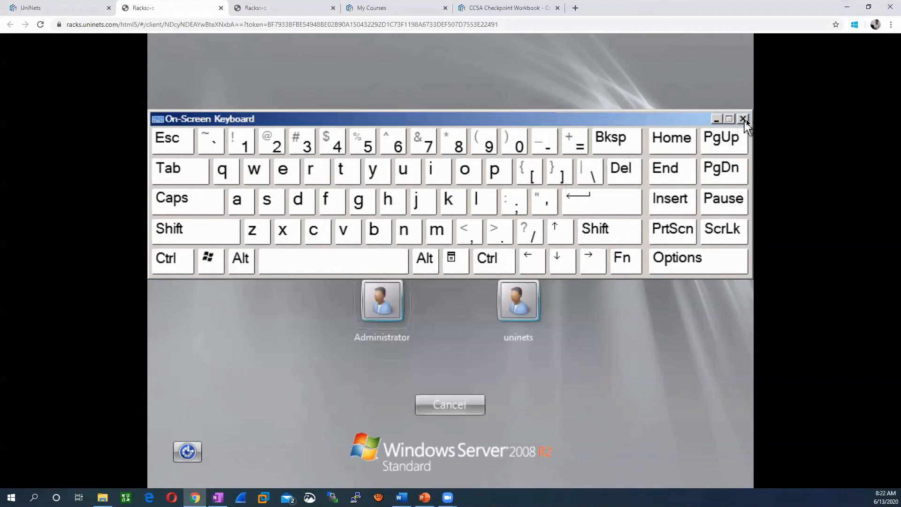
click(744, 120)
click(395, 300)
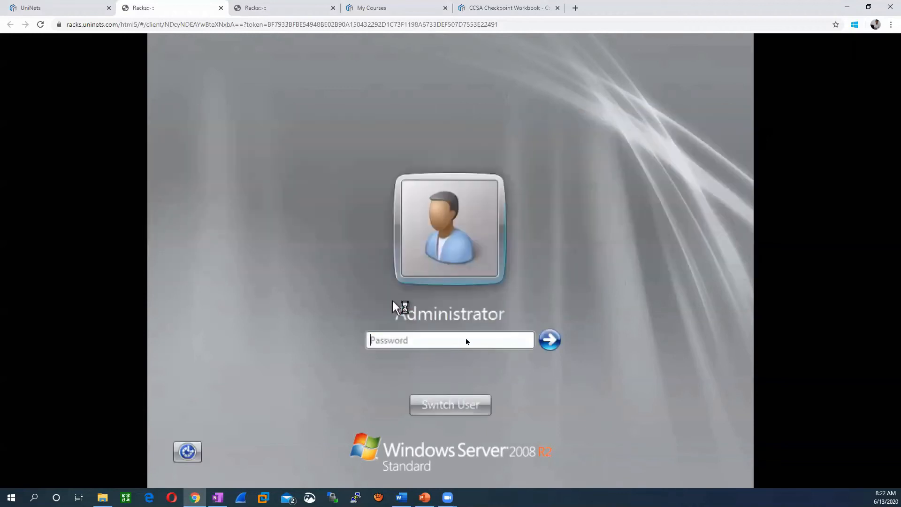
text(*******)
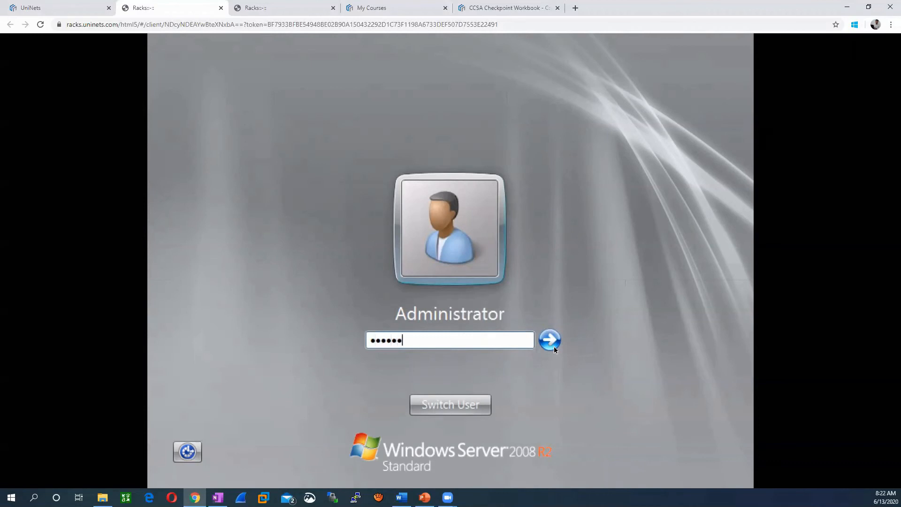
text(****)
key(Return)
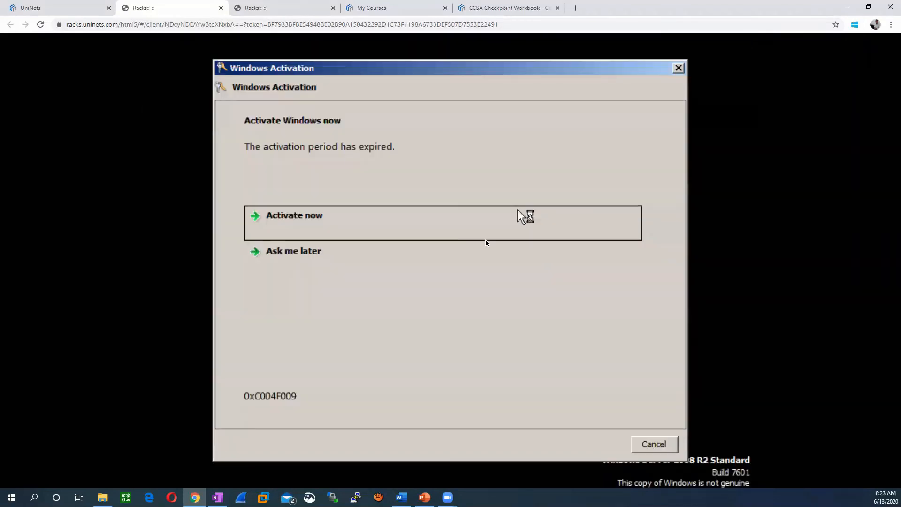
- Postpone Windows activation and close the activation notice and on-screen keyboard
click(354, 255)
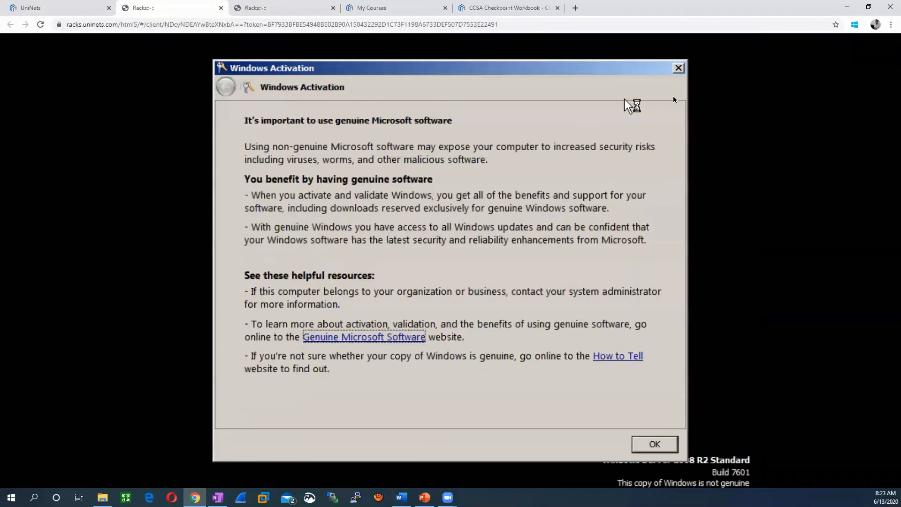
click(655, 444)
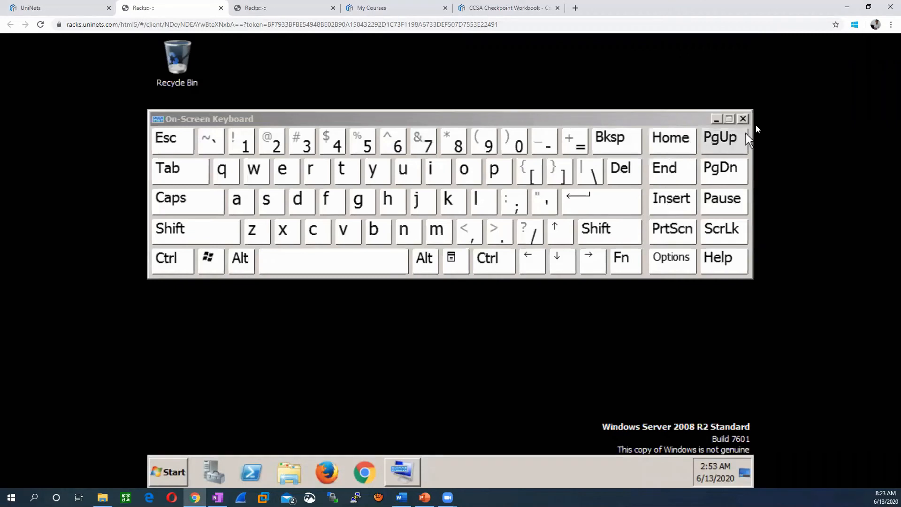
click(743, 118)
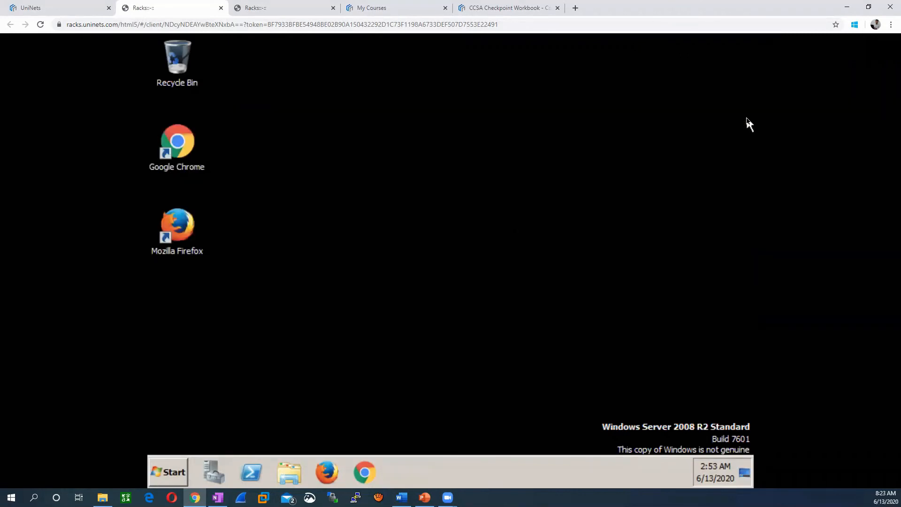
- Change the screen resolution to 1920 × 1080, keep it, and close Initial Configuration Tasks
right_click(365, 141)
click(404, 248)
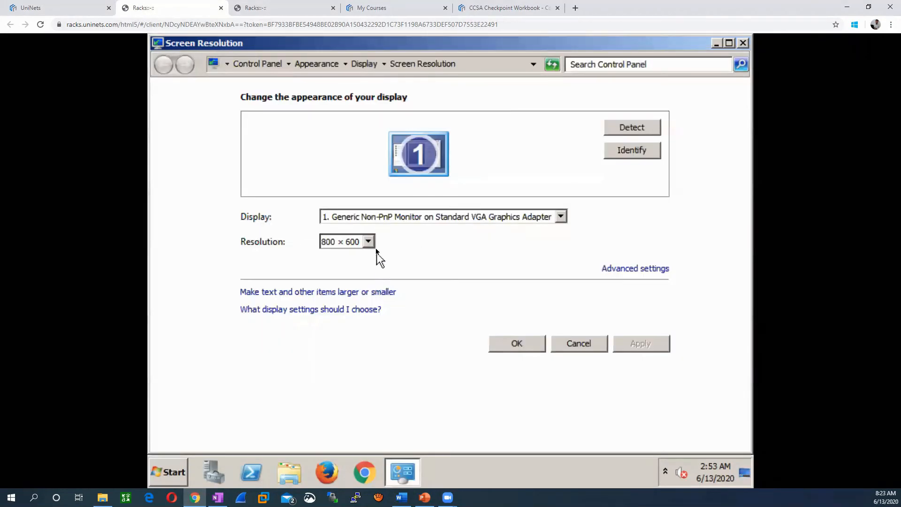
click(369, 242)
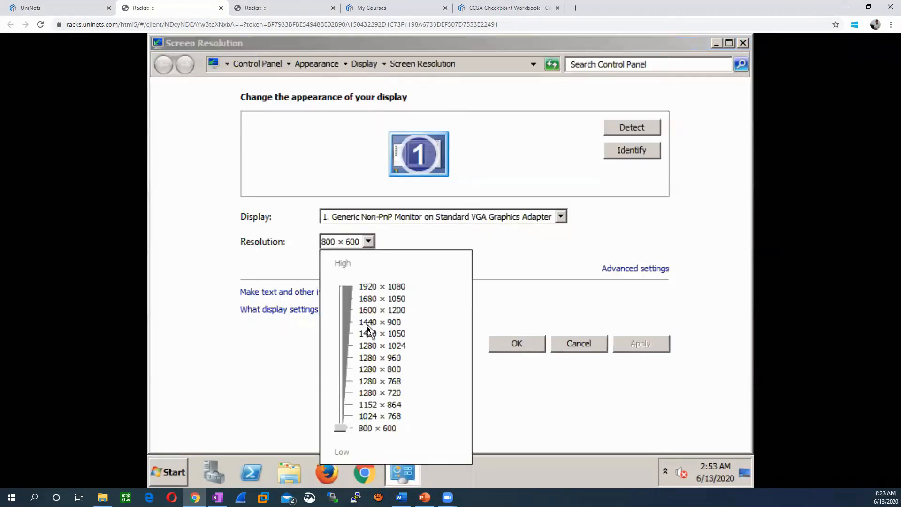
click(369, 287)
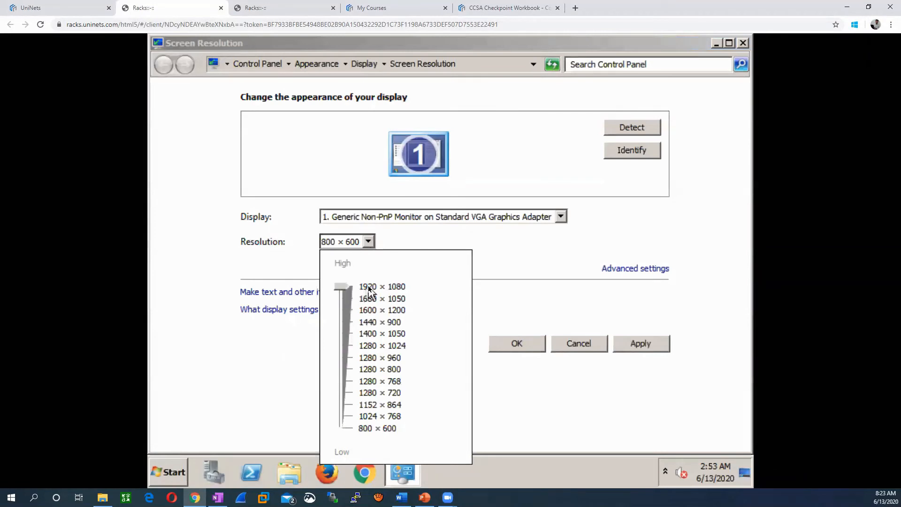
click(621, 346)
click(506, 343)
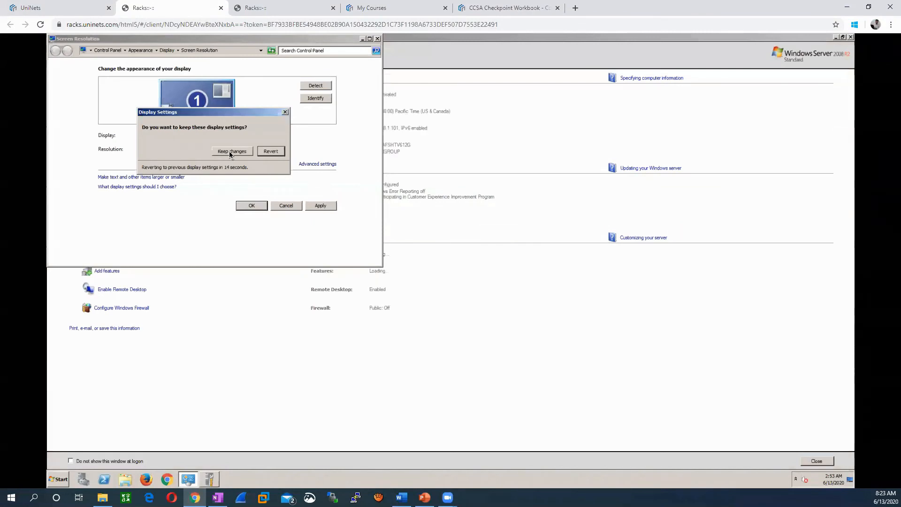
click(232, 151)
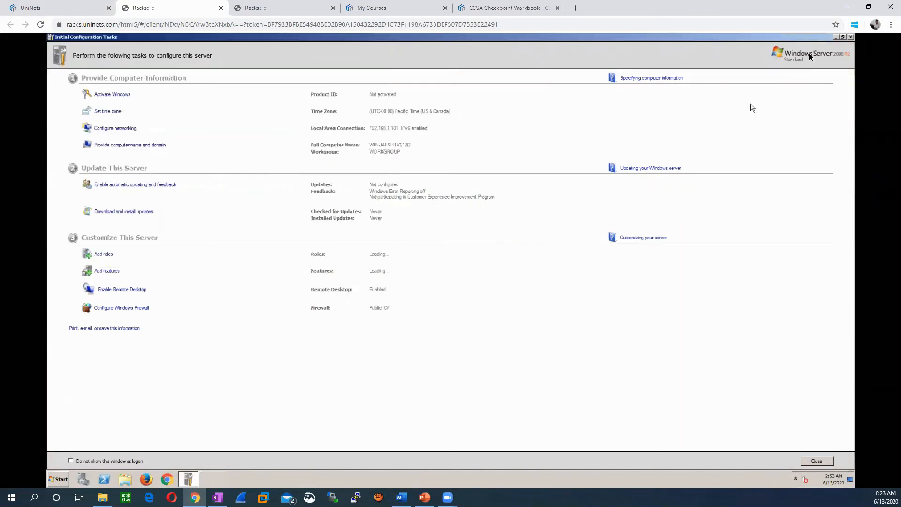
click(852, 38)
- Refresh the desktop, close Server Manager, and open Network Connections with ncpa.cpl
right_click(307, 138)
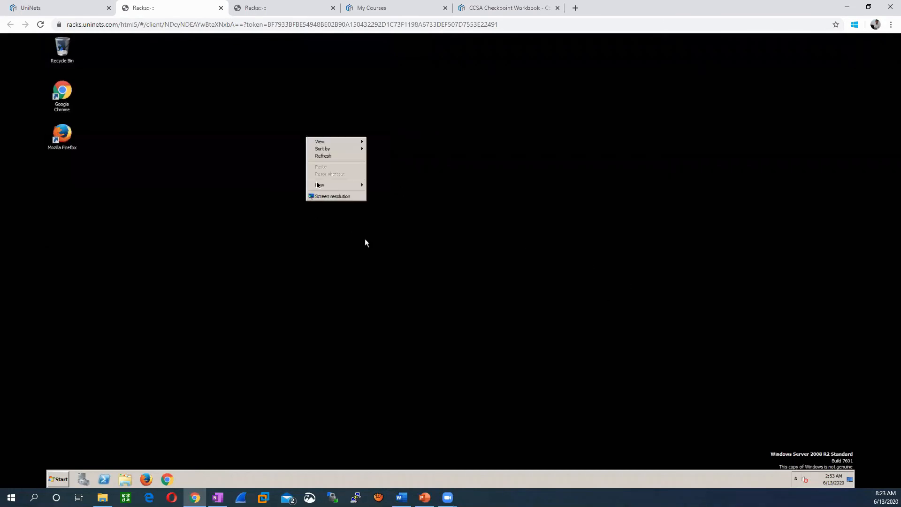
click(334, 156)
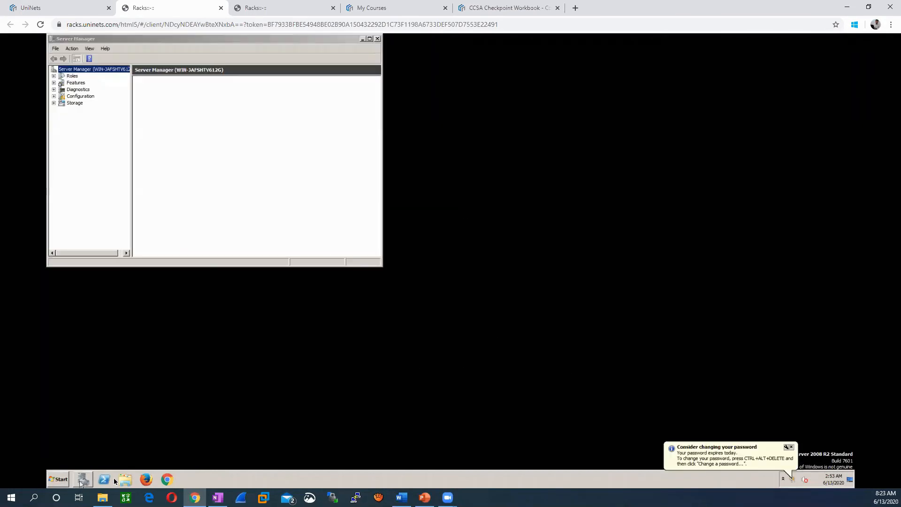
click(378, 40)
click(63, 479)
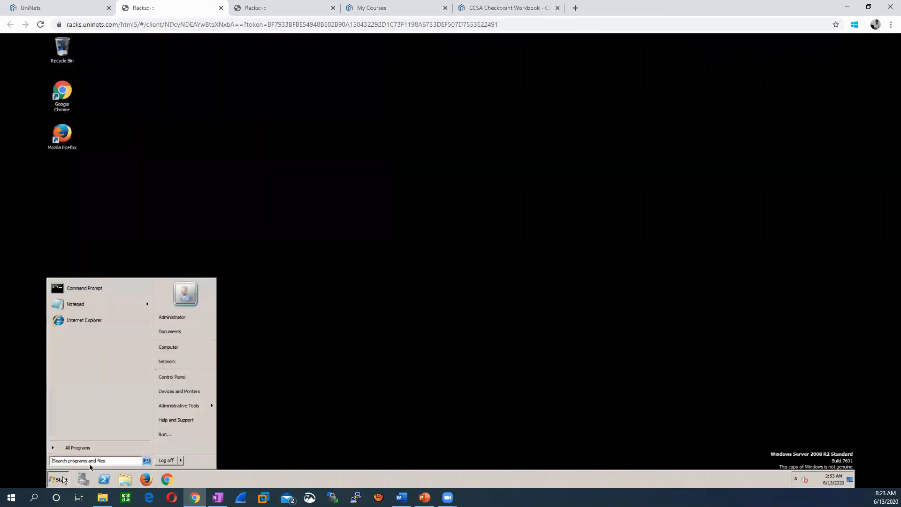
click(171, 433)
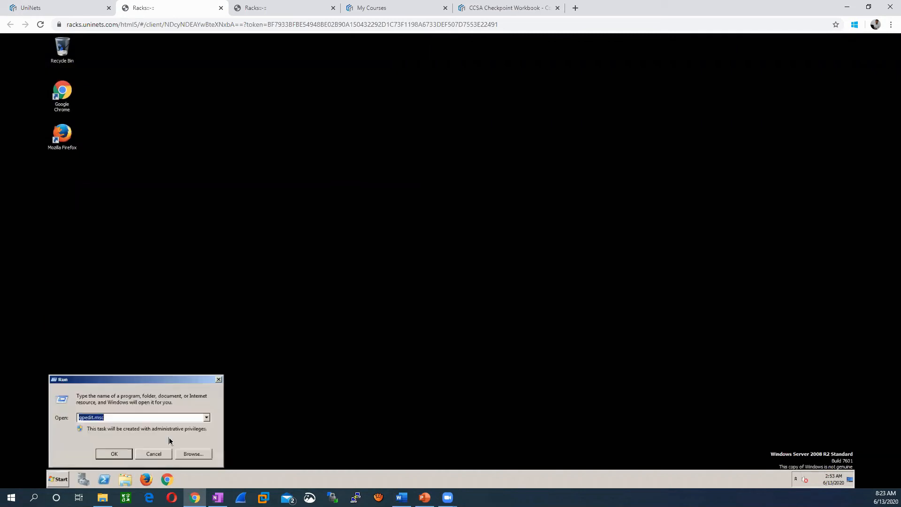
text(n)
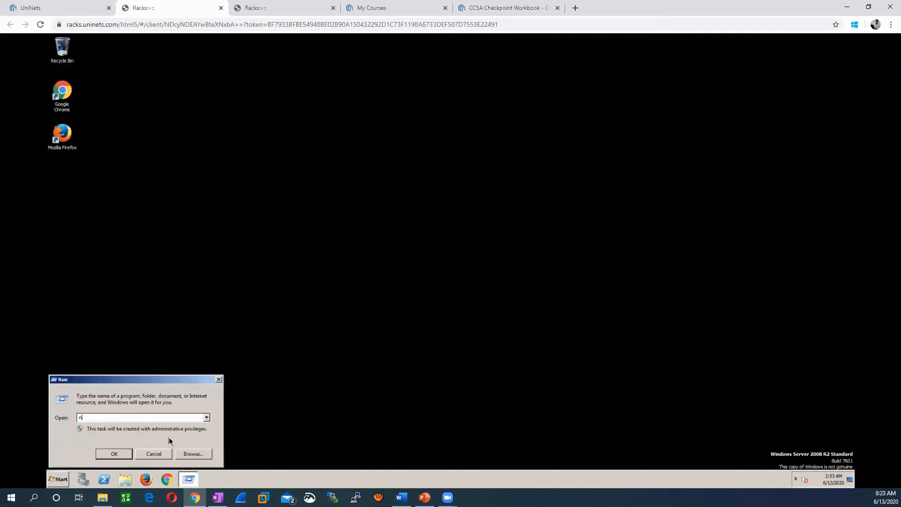
text(cpa.cpl)
key(Return)
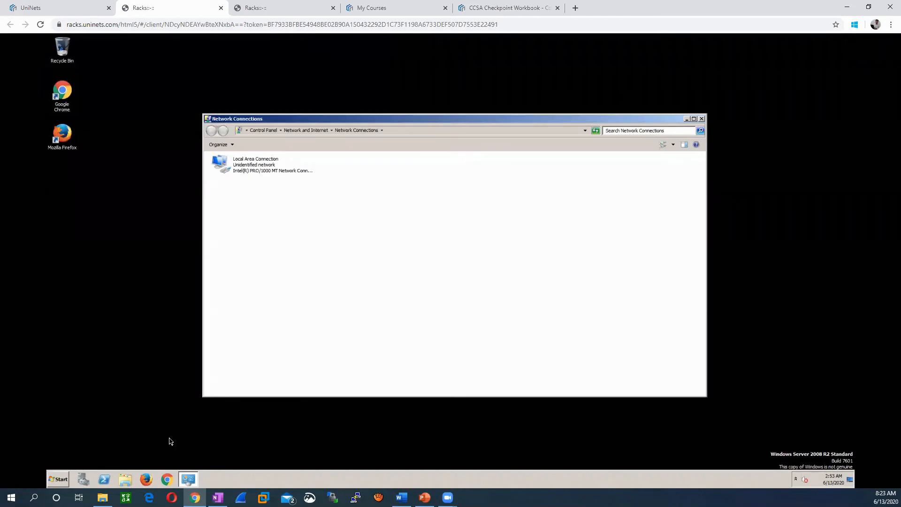
- Open the IPv4 properties of the Local Area Connection
click(257, 174)
right_click(257, 174)
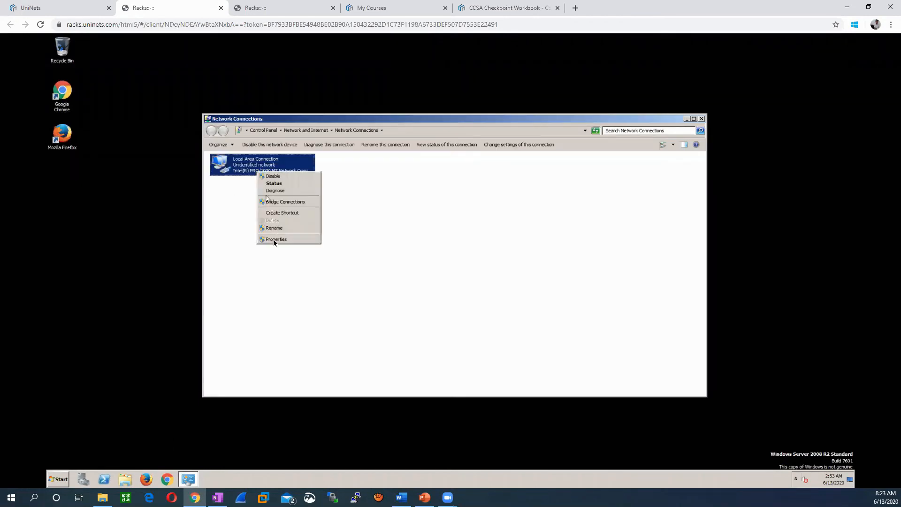
click(273, 240)
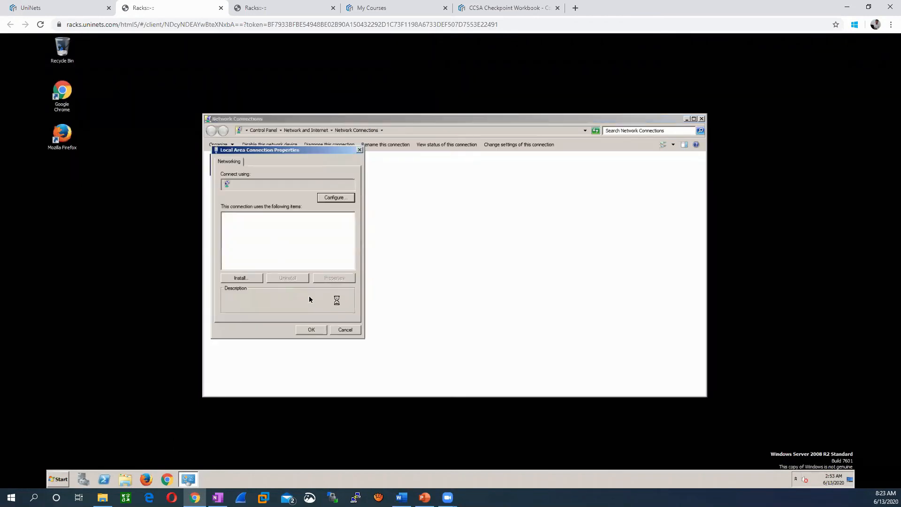
click(307, 238)
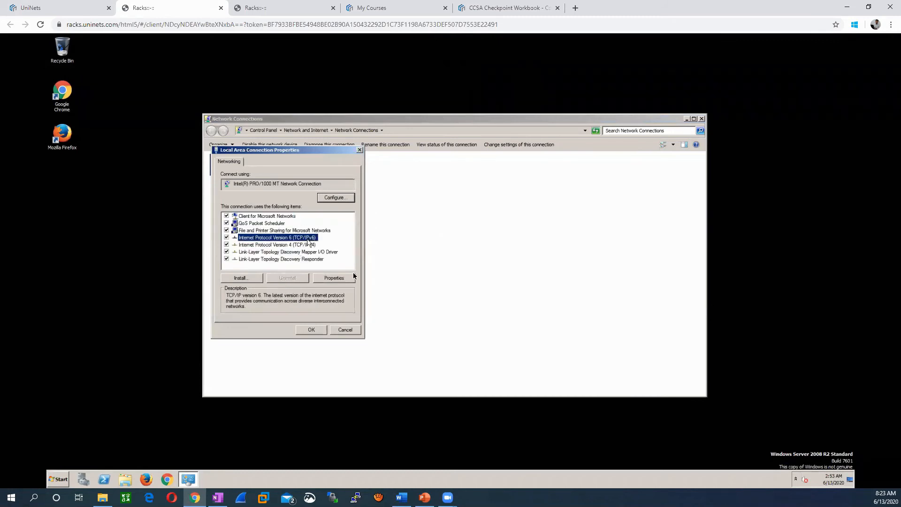
click(301, 245)
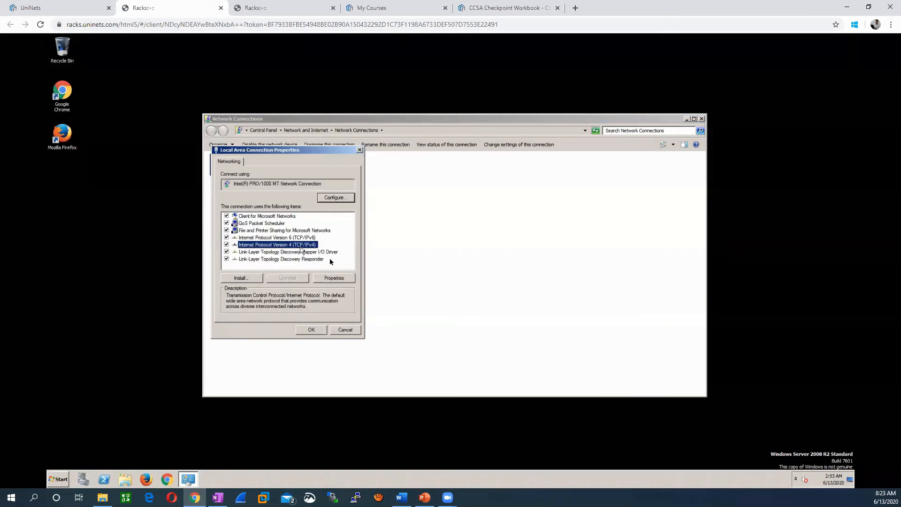
click(338, 277)
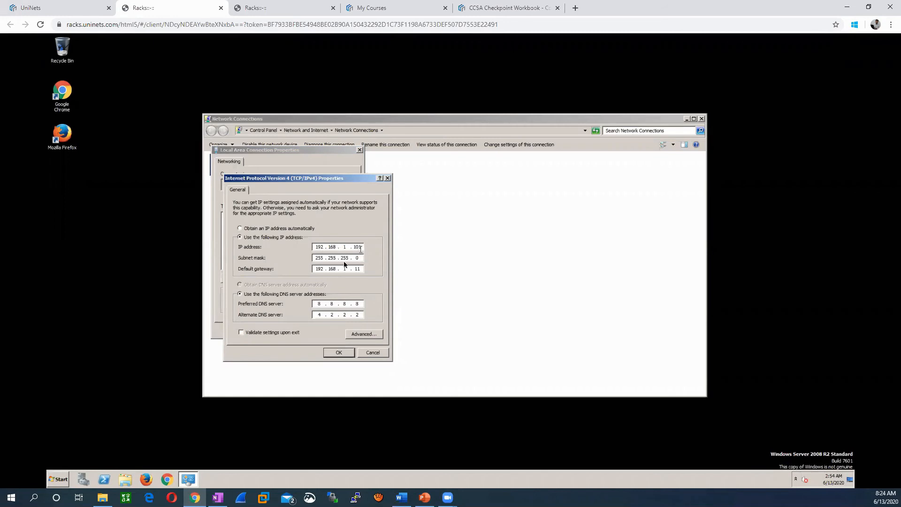
- Clear the default gateway, save the IPv4 settings, and close the network windows
click(354, 268)
key(BackSpace)
key(BackSpace)
key(BackSpace)
key(BackSpace)
key(BackSpace)
key(BackSpace)
key(BackSpace)
key(BackSpace)
click(334, 352)
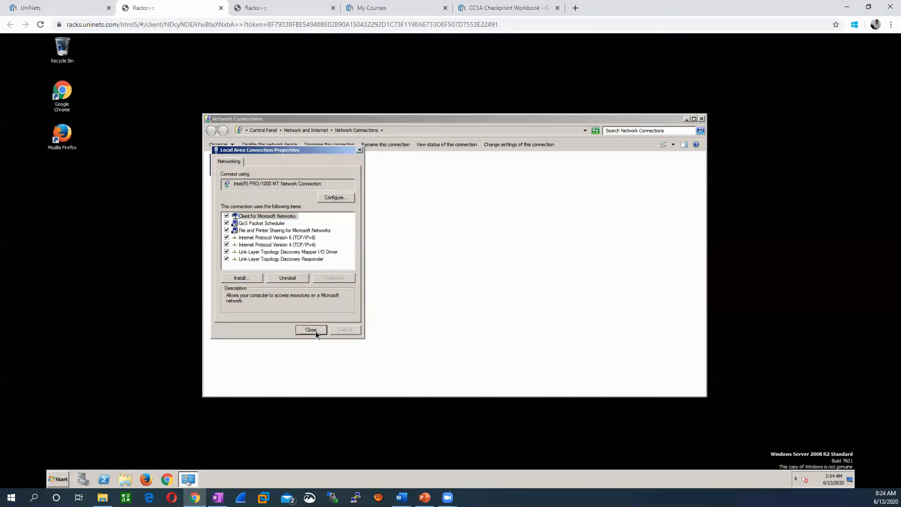
click(316, 331)
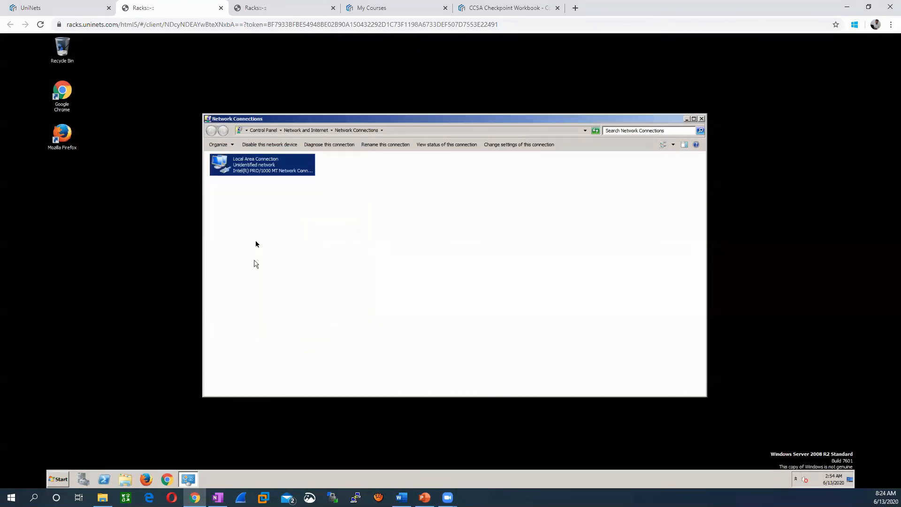
click(702, 118)
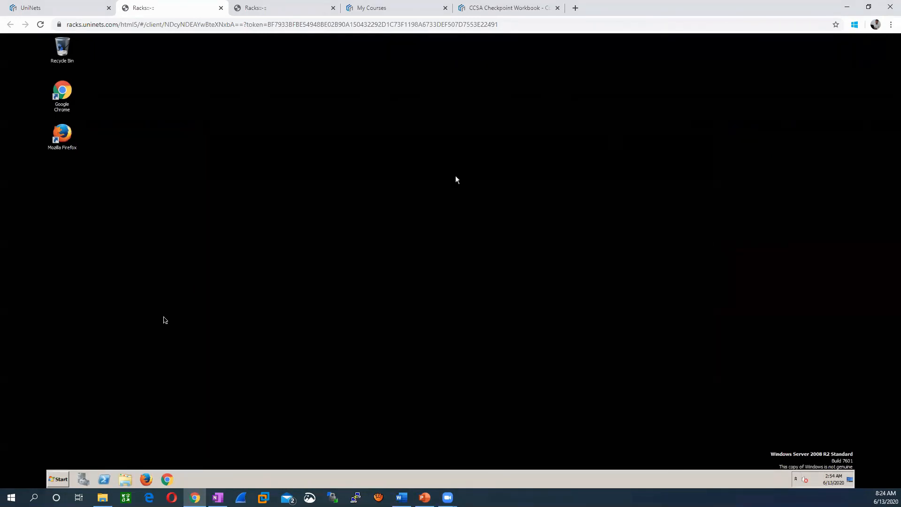
click(65, 483)
click(80, 288)
drag(201, 76, 377, 86)
text(ping)
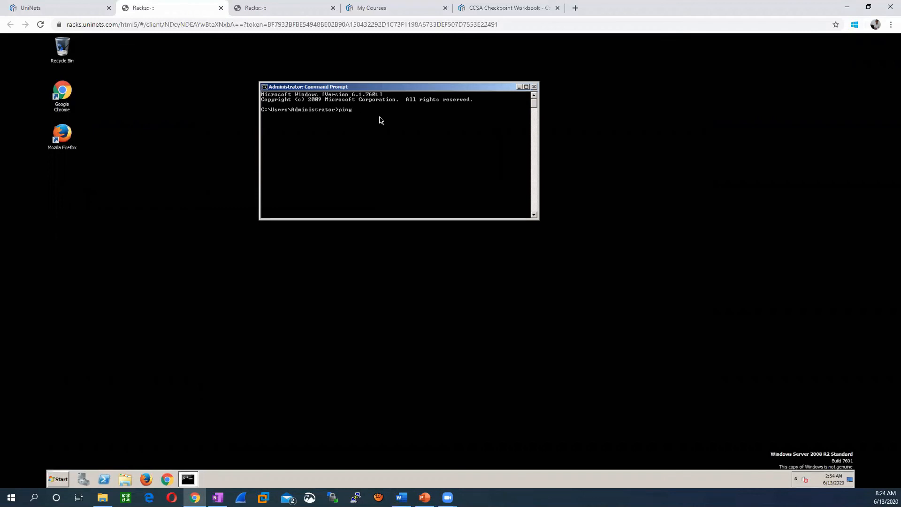
text( 192.168.1.51)
key(Return)
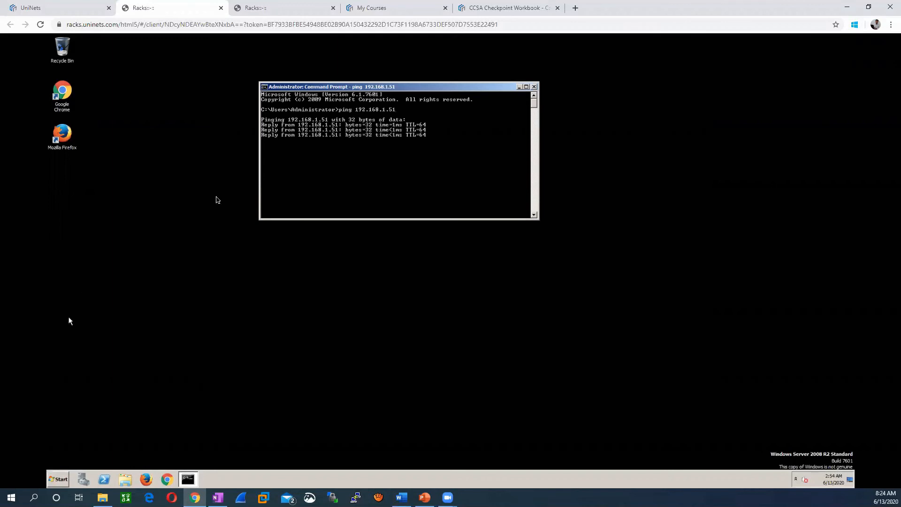
click(534, 87)
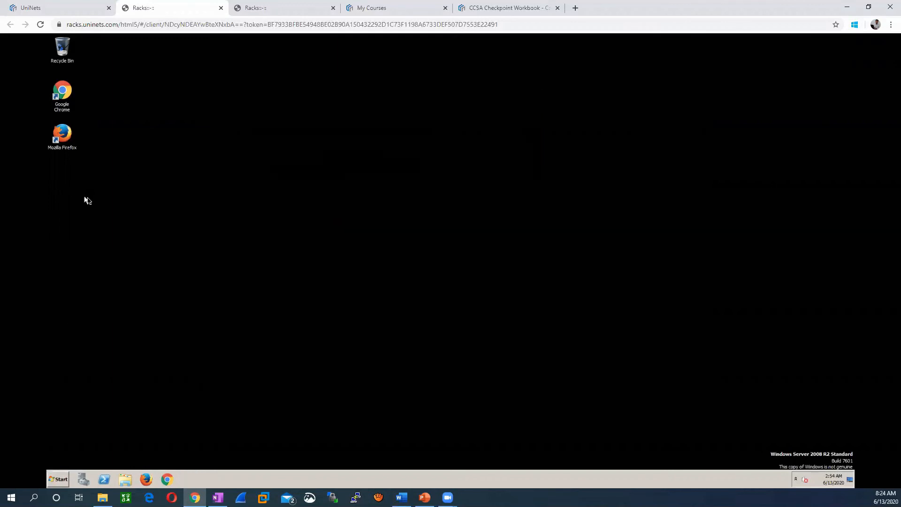
double_click(64, 137)
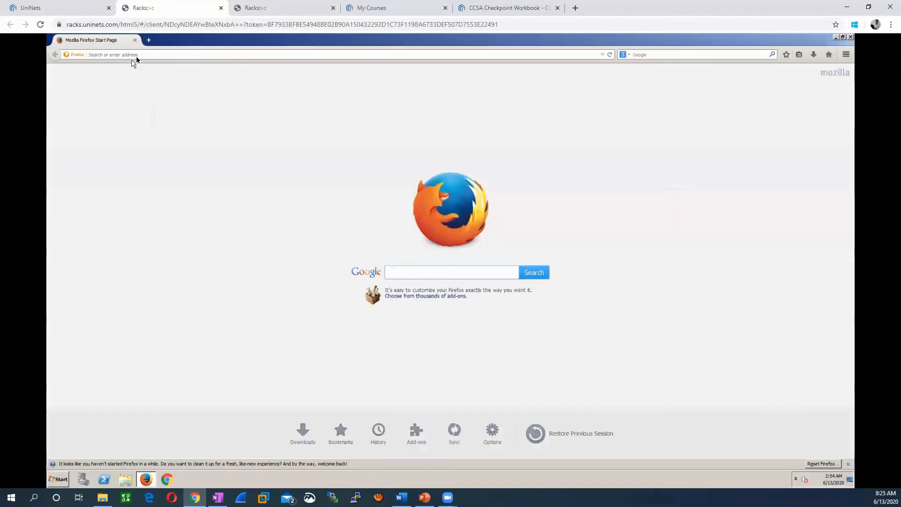
click(137, 55)
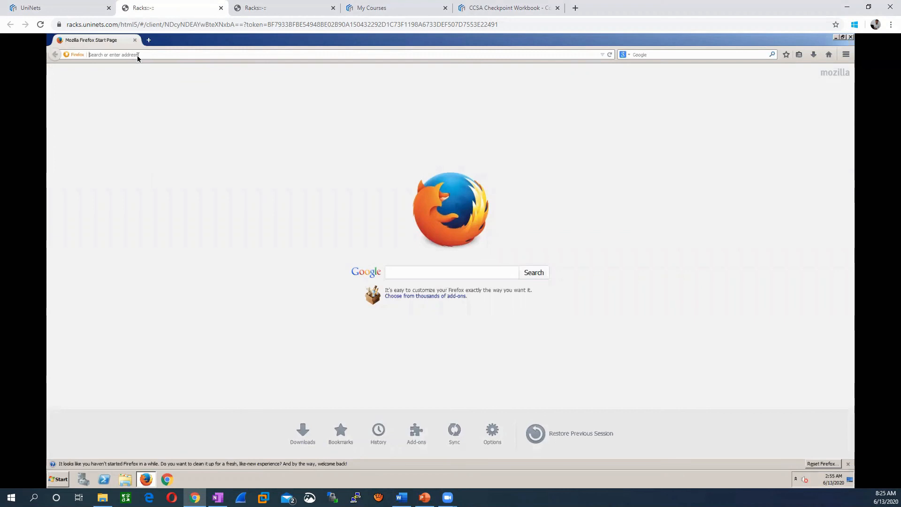
text(h)
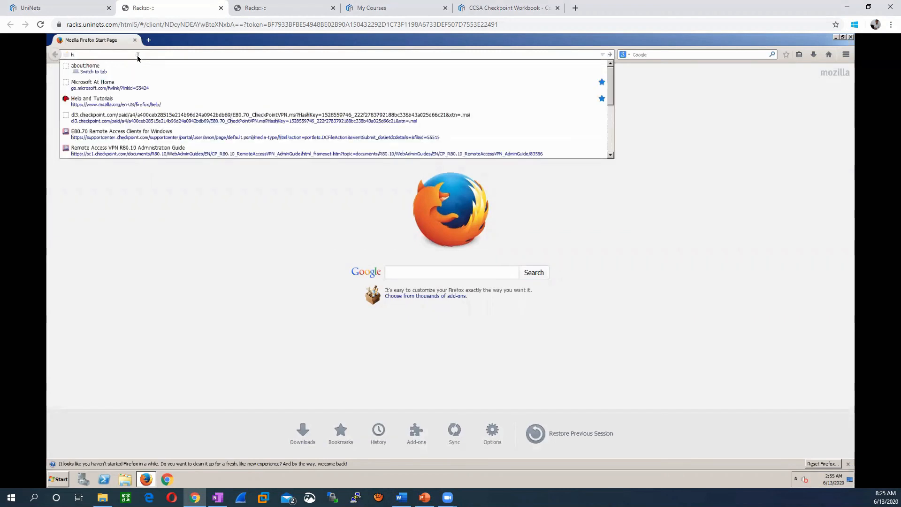
text(ttps)
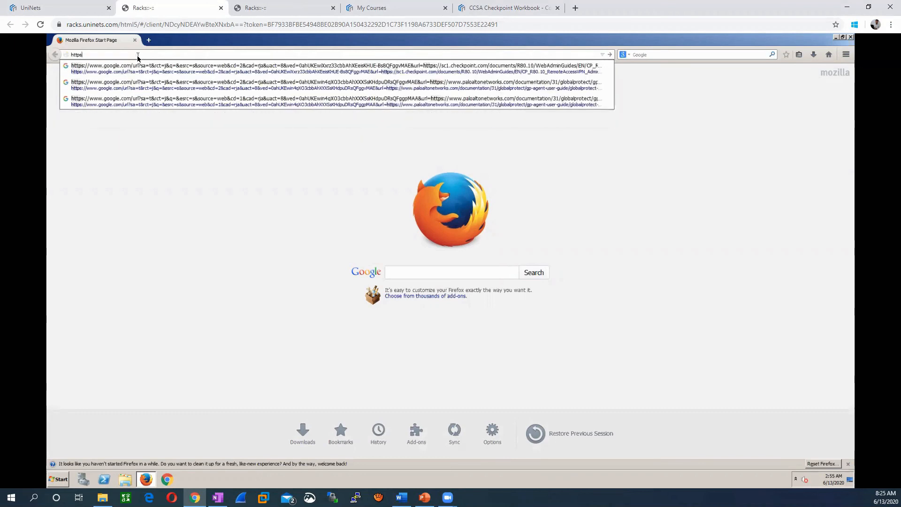
text(://)
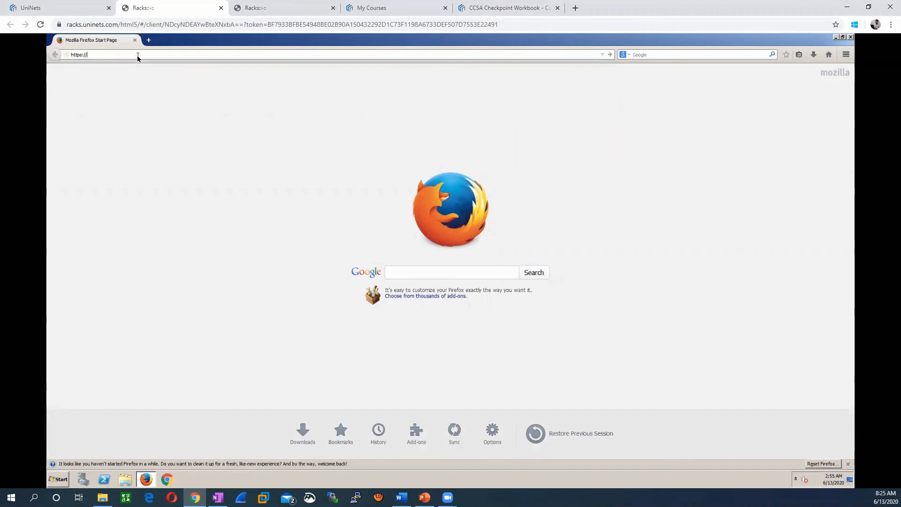
text(192.168.1.51)
key(Return)
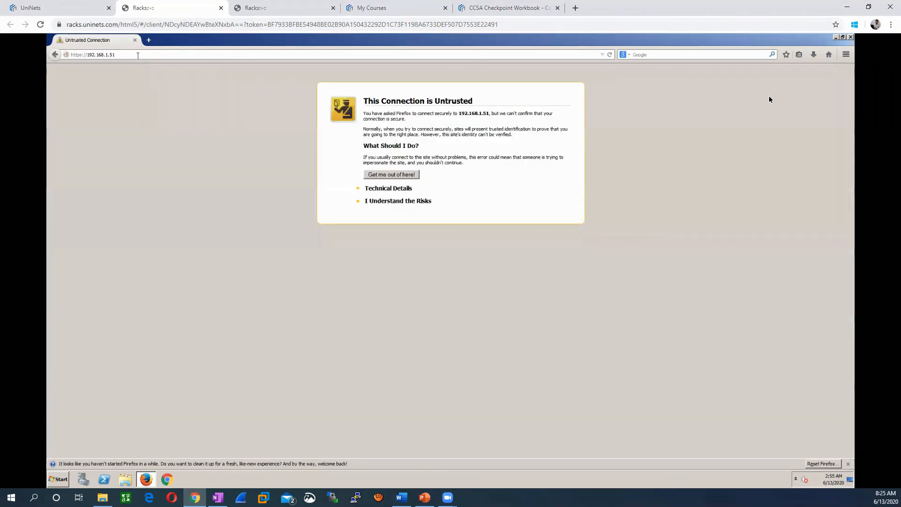
- Add and confirm a security exception for the 192.168.1.51 certificate
click(421, 202)
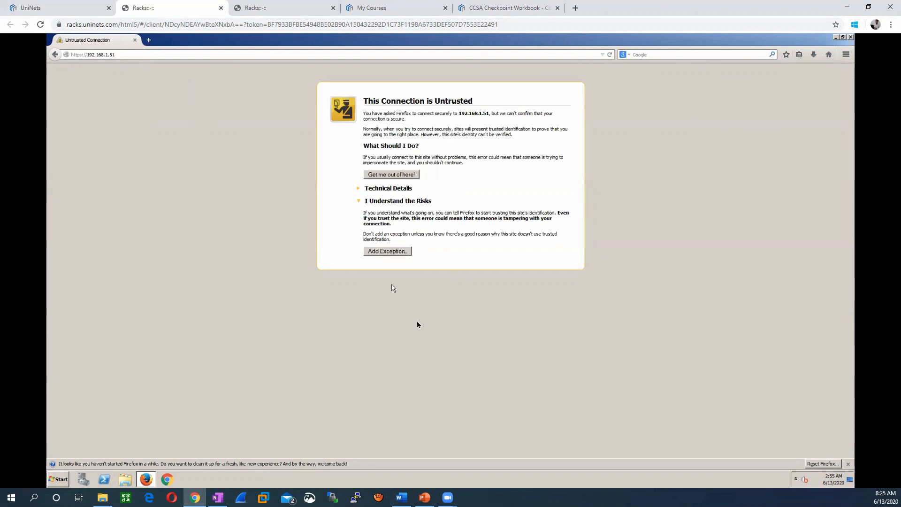
click(385, 251)
click(475, 347)
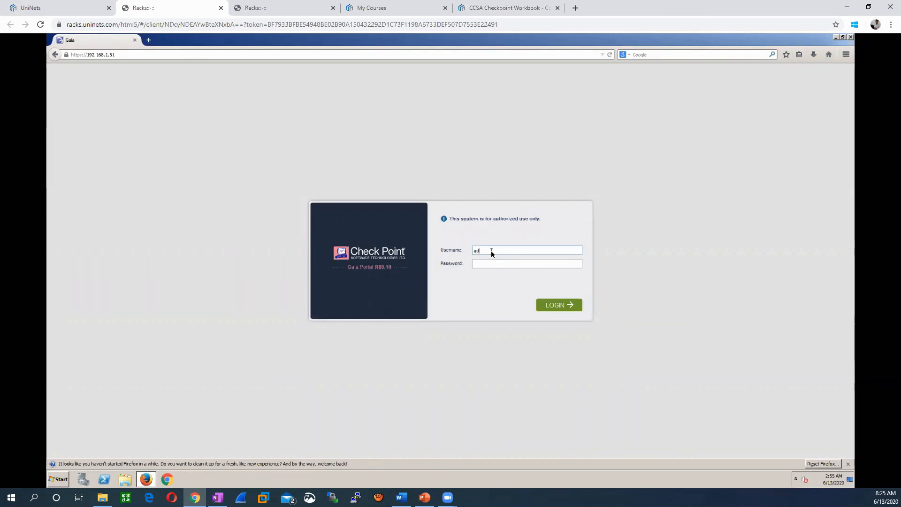
- Enter the administrator username and password and submit the Gaia Portal login
text(in)
key(Tab)
text(1)
click(557, 311)
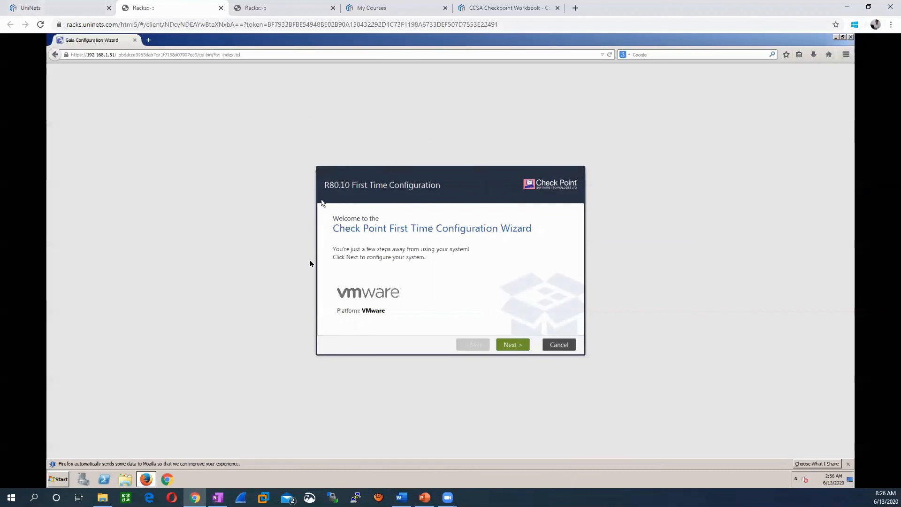
click(26, 9)
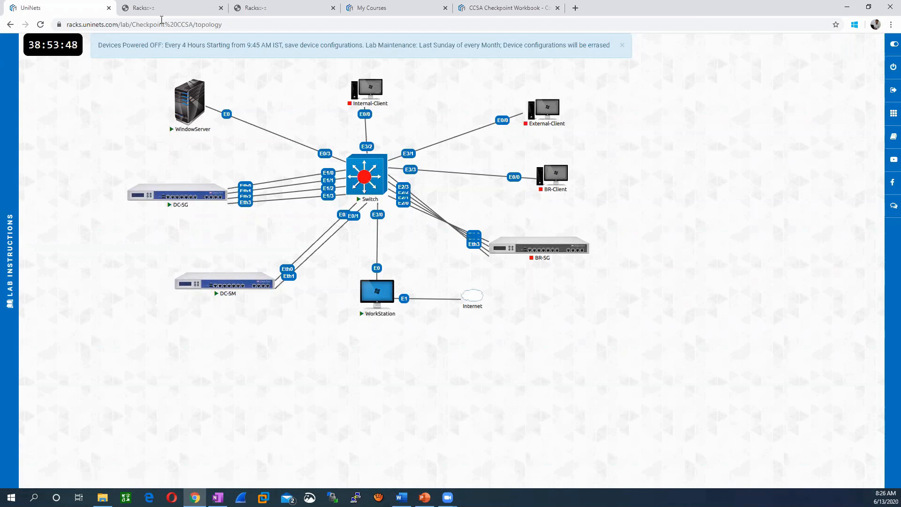
click(161, 8)
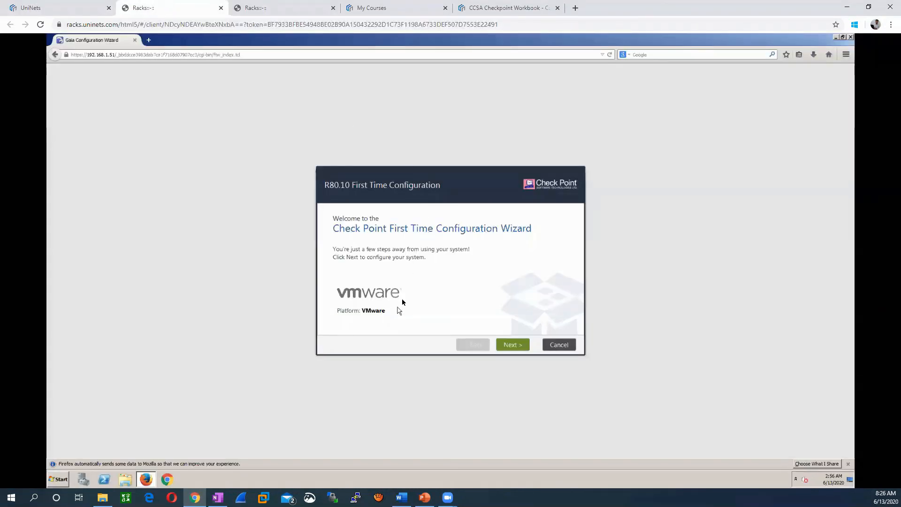